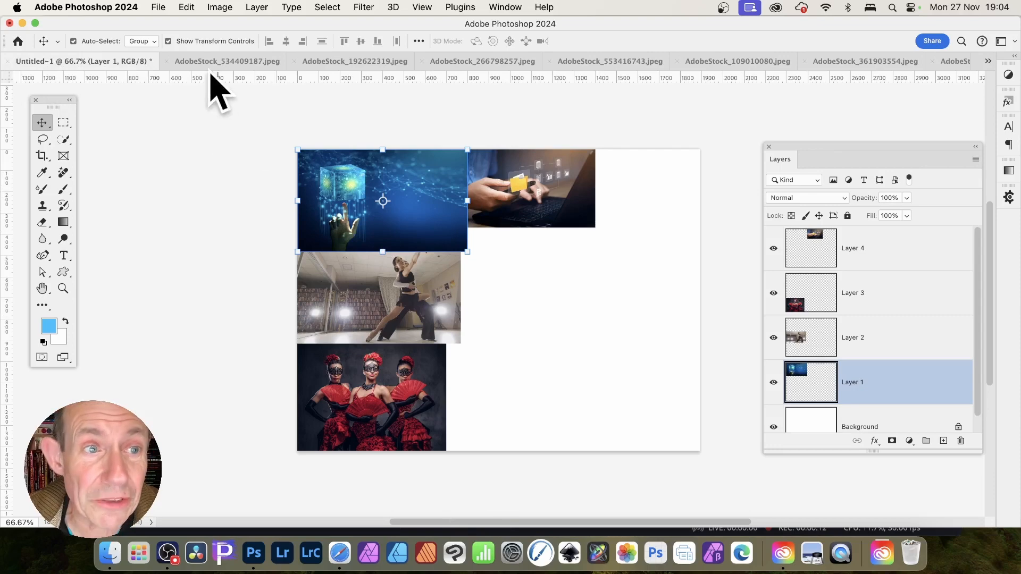
# - Browse the open stock photos and copy the glowing cube photo from AdobeStock_534409187.jpeg into the Untitled-1 collage
pyautogui.click(210, 61)
pyautogui.click(372, 62)
pyautogui.click(471, 63)
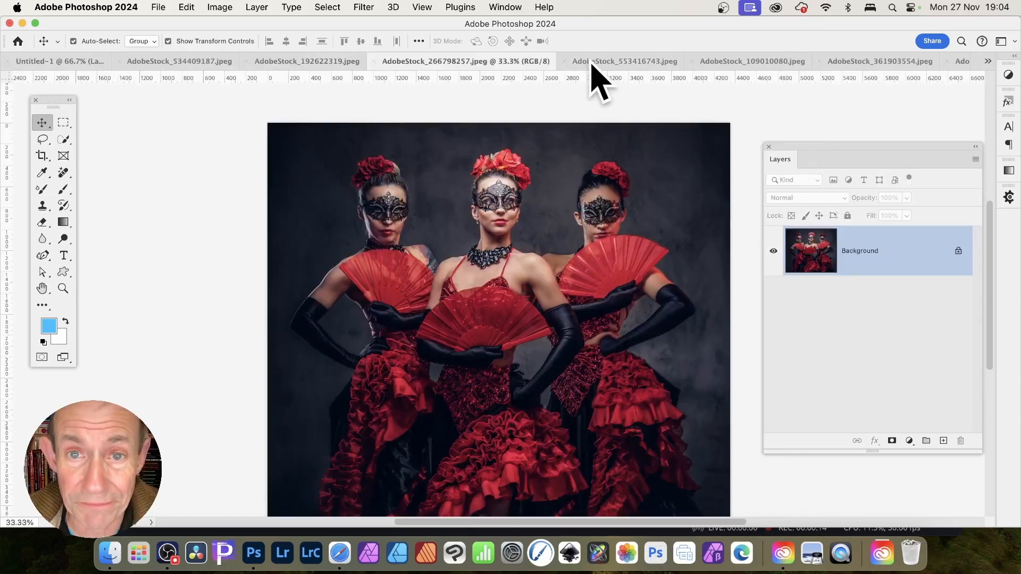
pyautogui.click(588, 63)
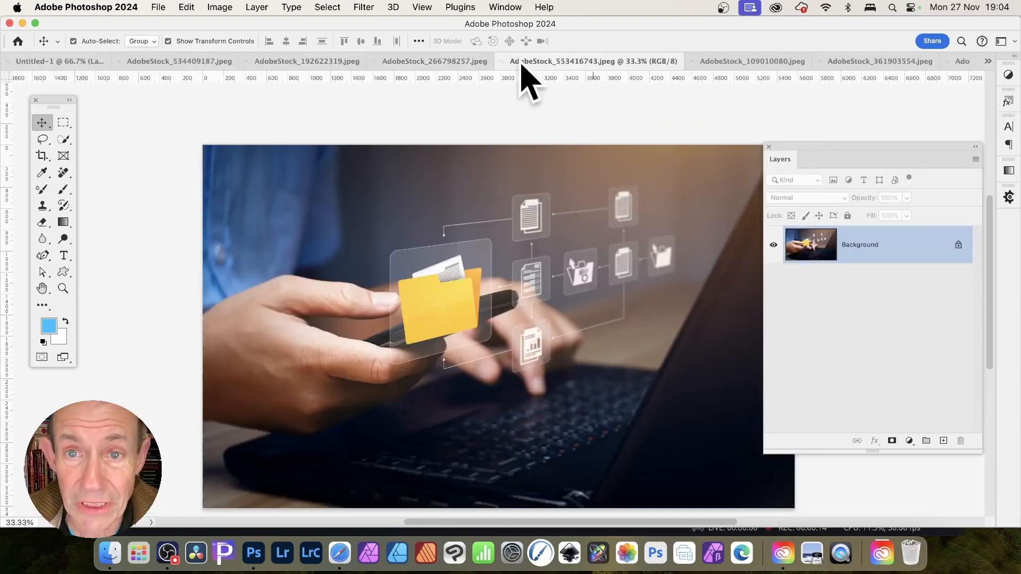
pyautogui.click(201, 75)
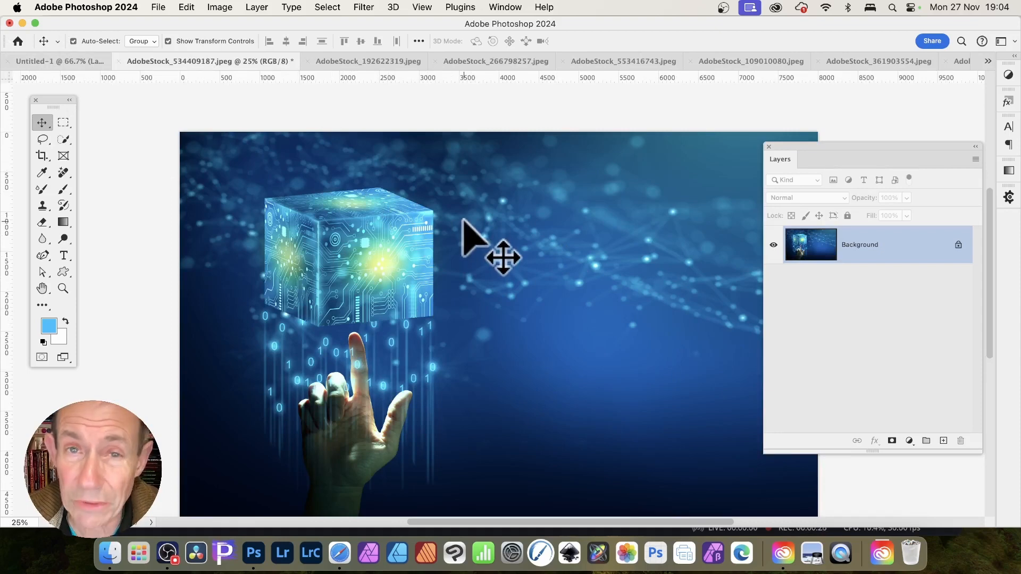
pyautogui.moveTo(463, 221); pyautogui.dragTo(70, 55)
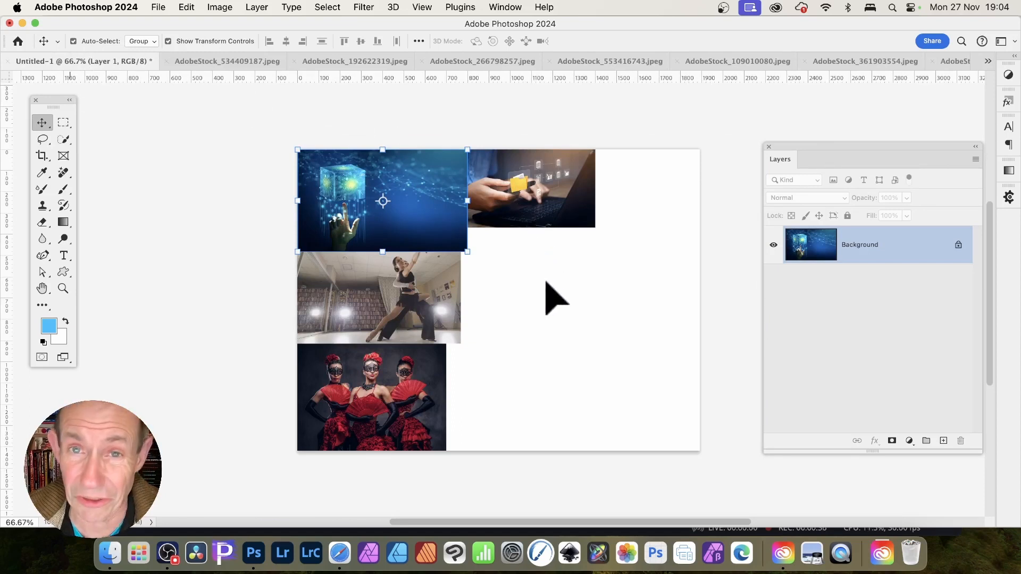
pyautogui.moveTo(545, 282); pyautogui.dragTo(547, 279)
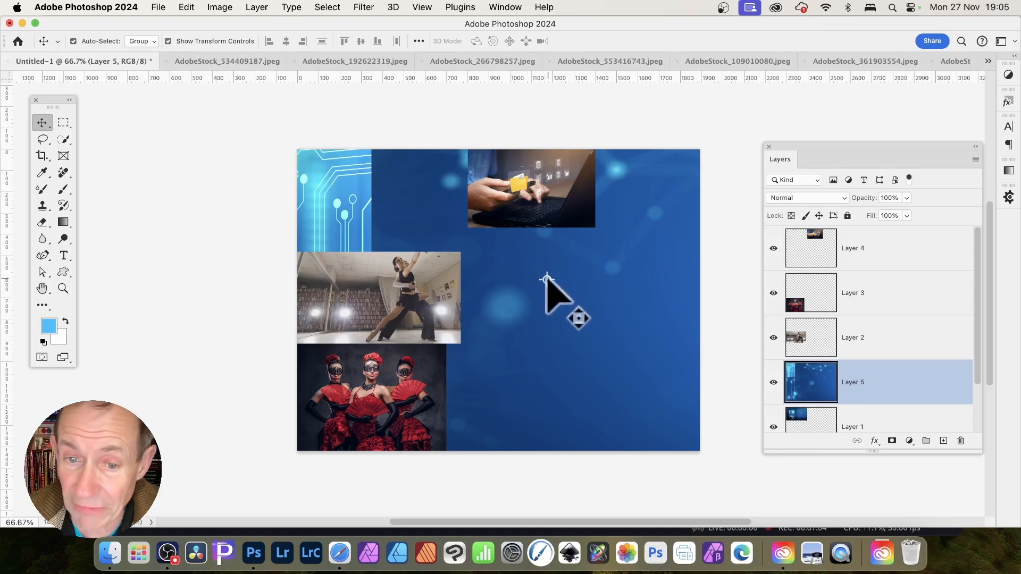
# - Scale the pasted cube photo proportionally to 500 px wide and place it directly below the yellow-folder laptop photo
pyautogui.press('super+t')
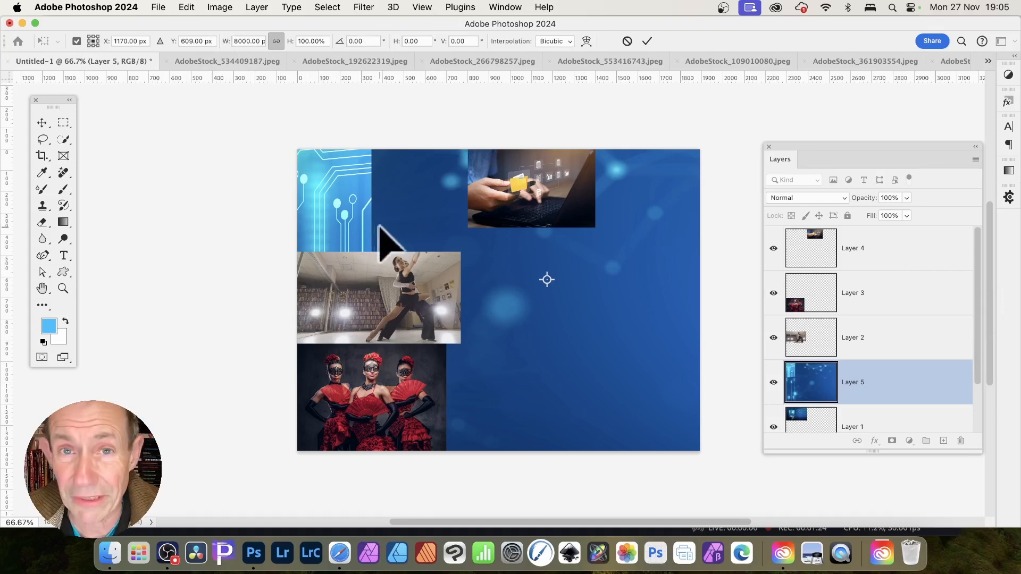
pyautogui.click(234, 41)
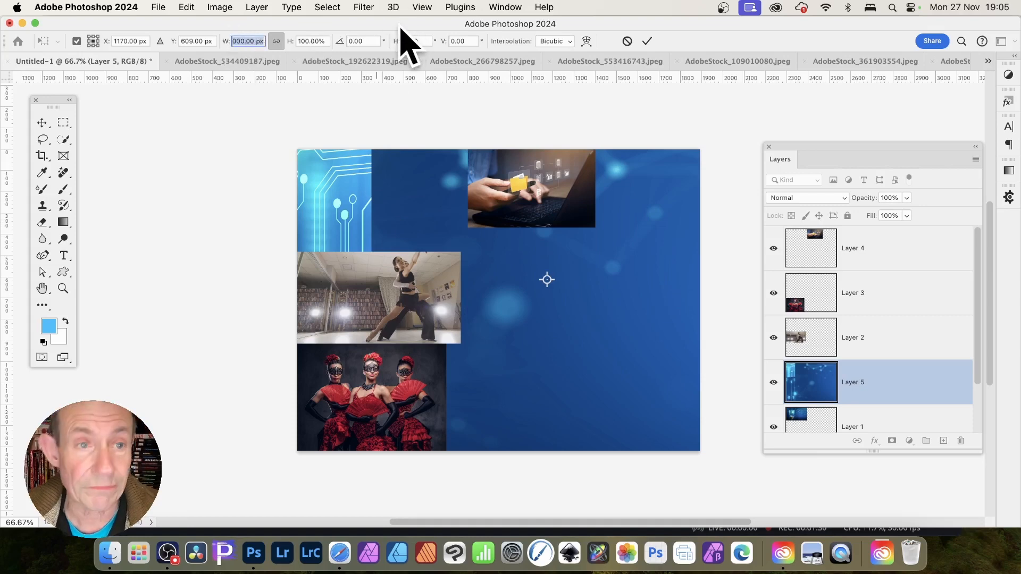
pyautogui.write('500')
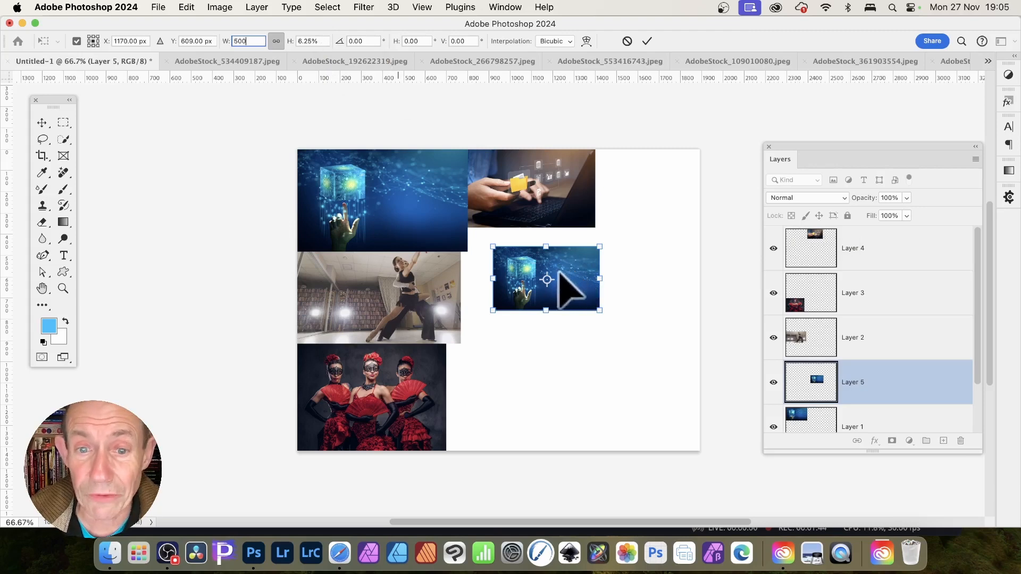
pyautogui.moveTo(560, 276); pyautogui.dragTo(539, 247)
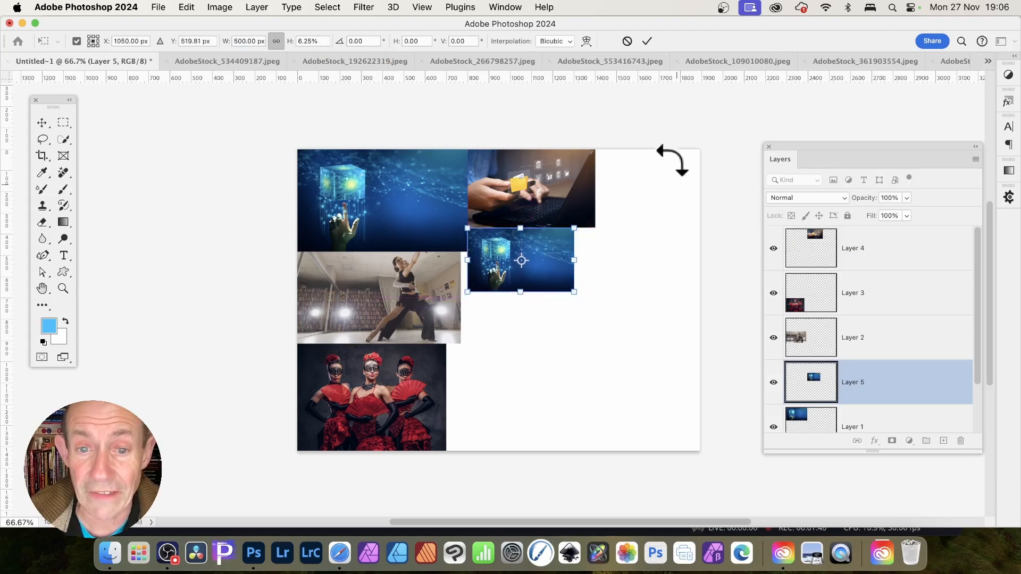
pyautogui.click(647, 41)
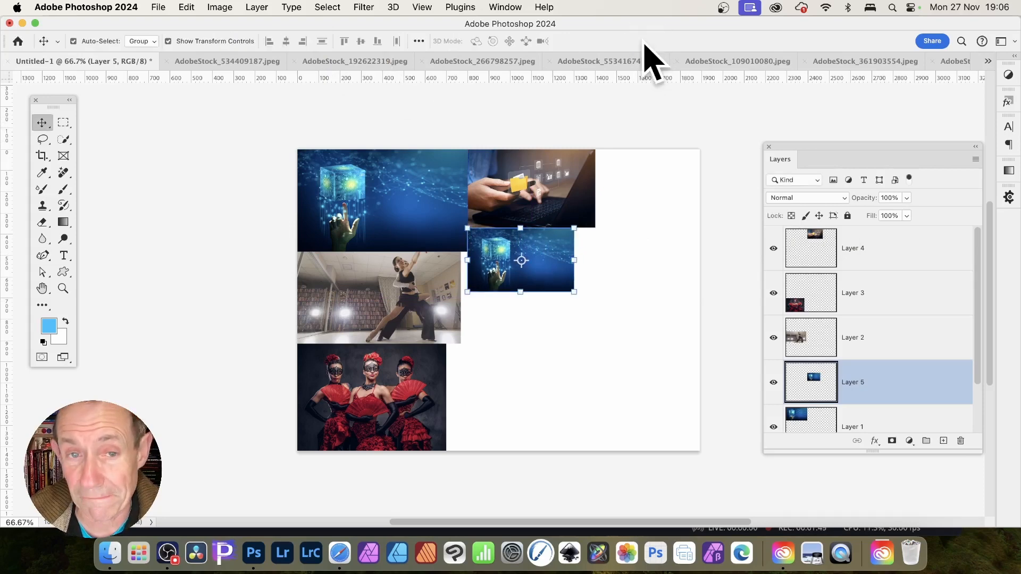
# - Copy the photo of three masked dancers from AdobeStock_266798257.jpeg into the Untitled-1 collage
pyautogui.click(521, 61)
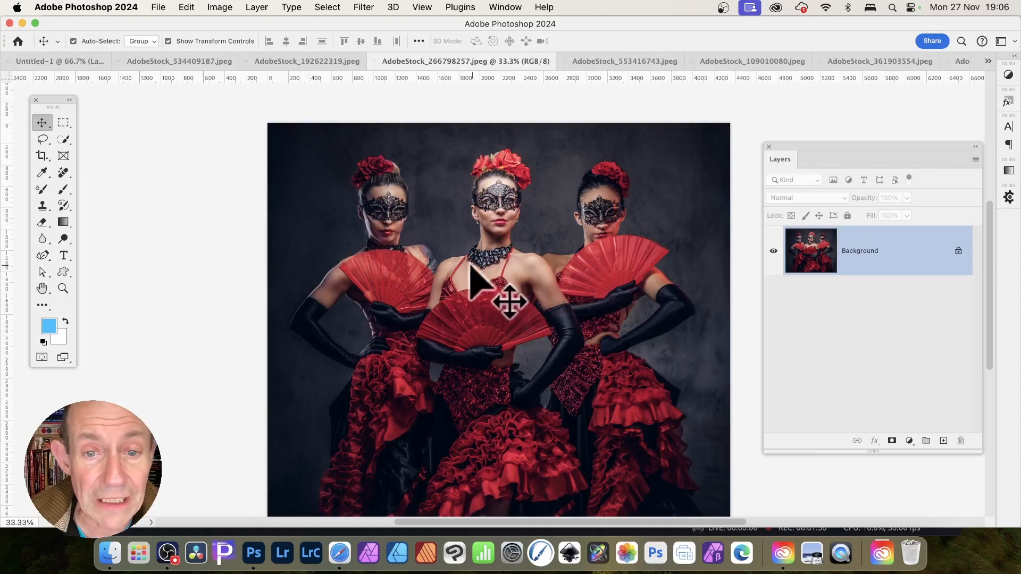
pyautogui.moveTo(470, 256); pyautogui.dragTo(519, 336)
pyautogui.moveTo(548, 369); pyautogui.dragTo(547, 365)
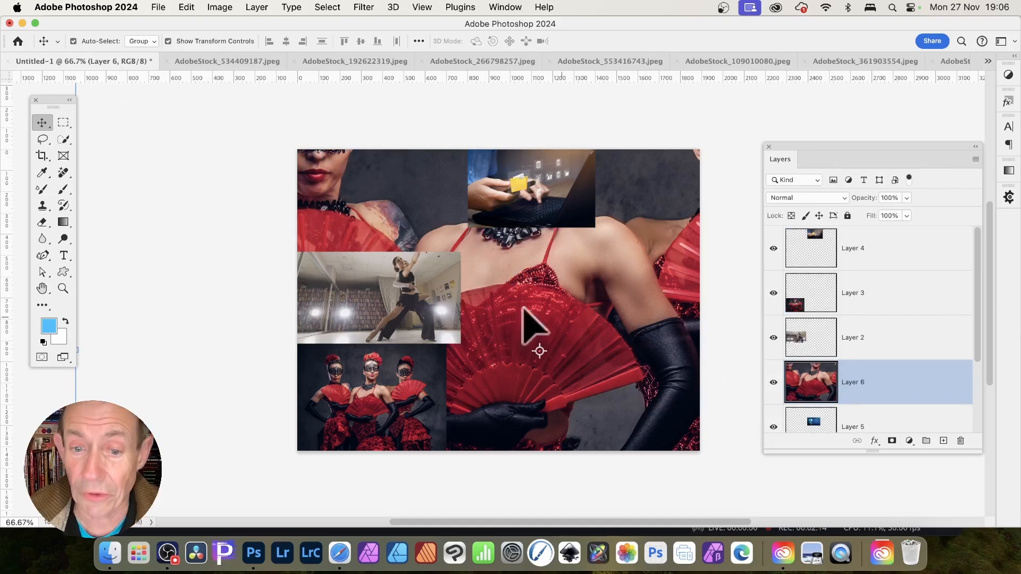
# - Scale the pasted dancers photo proportionally to 600.14 px wide and place it directly below the small cube photo
pyautogui.click(540, 352)
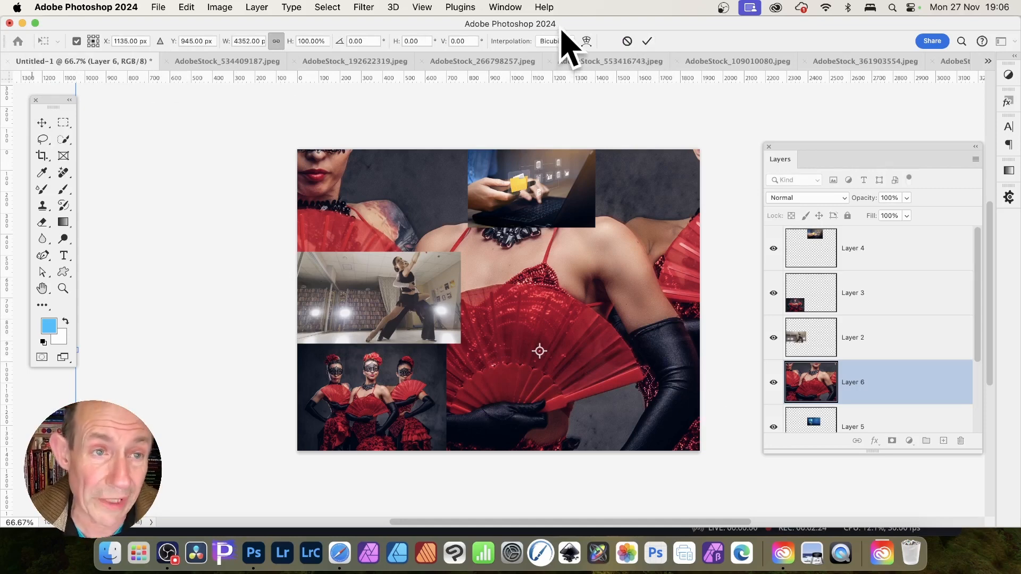
pyautogui.click(241, 41)
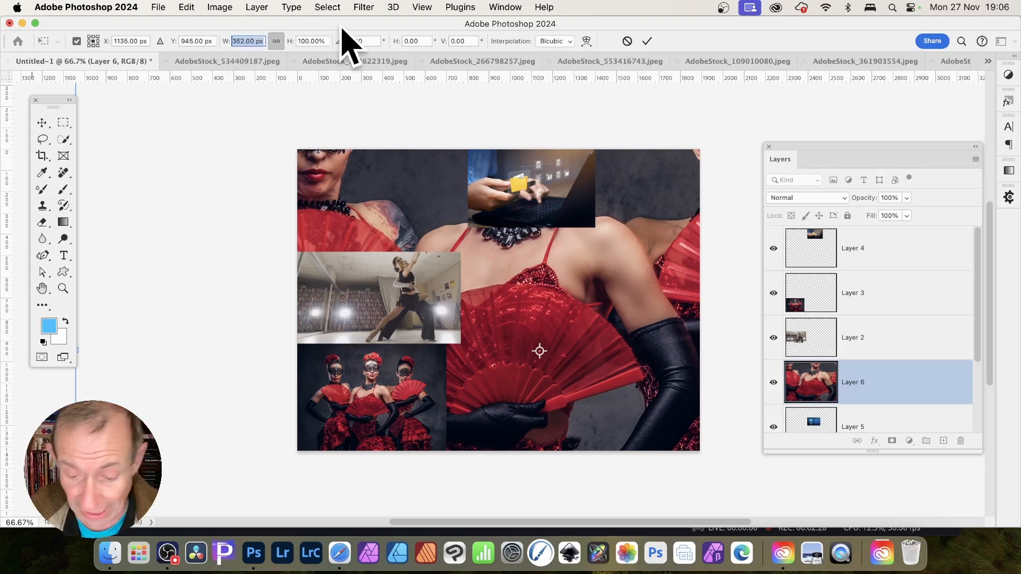
pyautogui.write('600.14')
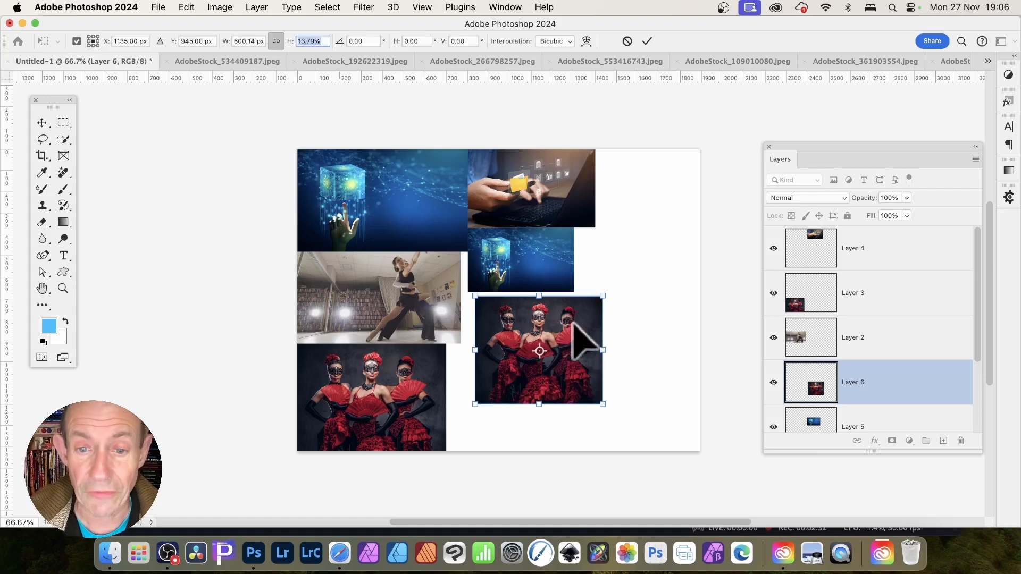
pyautogui.moveTo(584, 334); pyautogui.dragTo(577, 329)
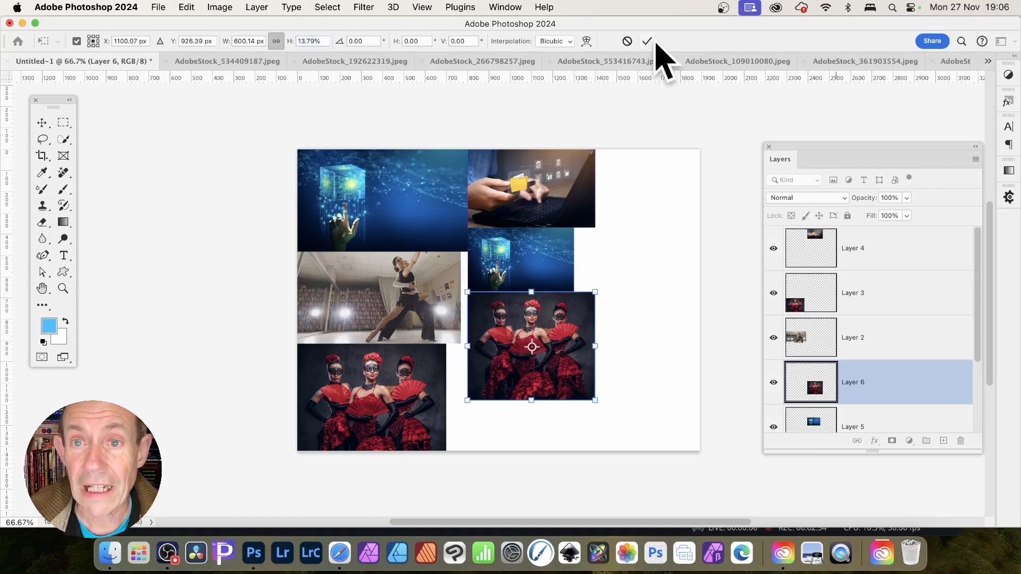
pyautogui.click(647, 41)
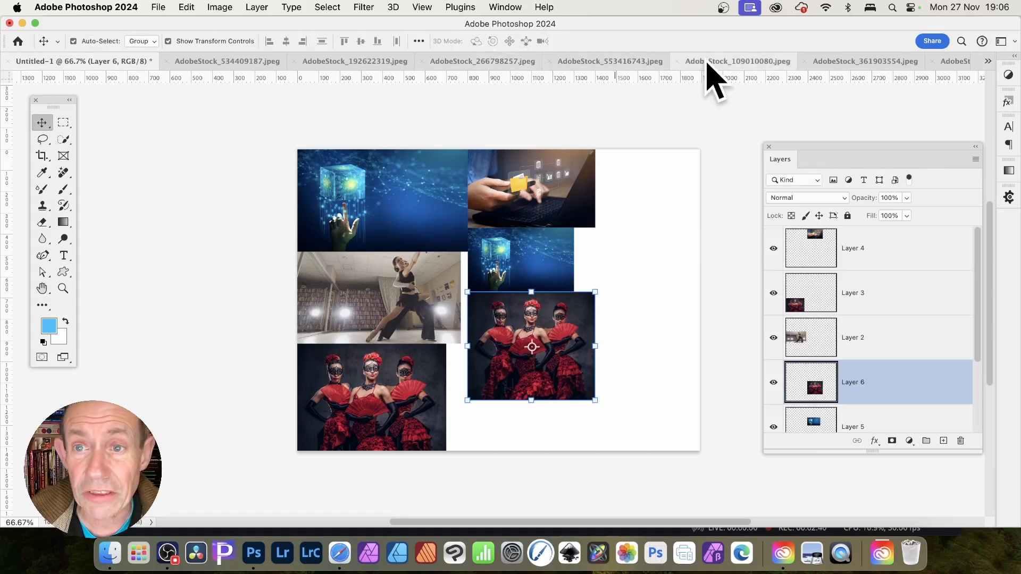
# - Try to copy the Assets keyboard photo from AdobeStock_109010080.jpeg into the Untitled-1 collage
pyautogui.click(728, 59)
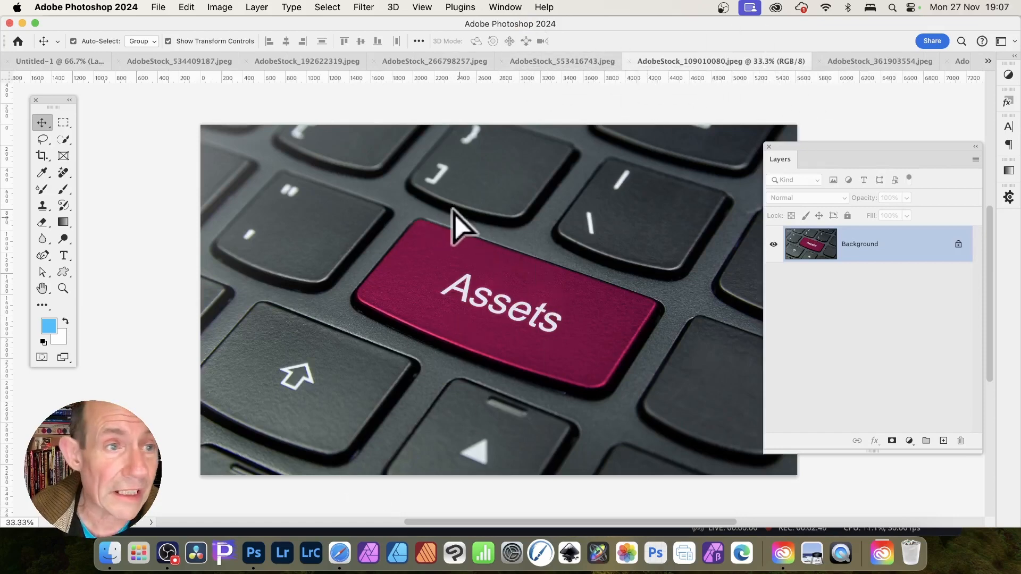
pyautogui.moveTo(453, 208); pyautogui.dragTo(104, 62)
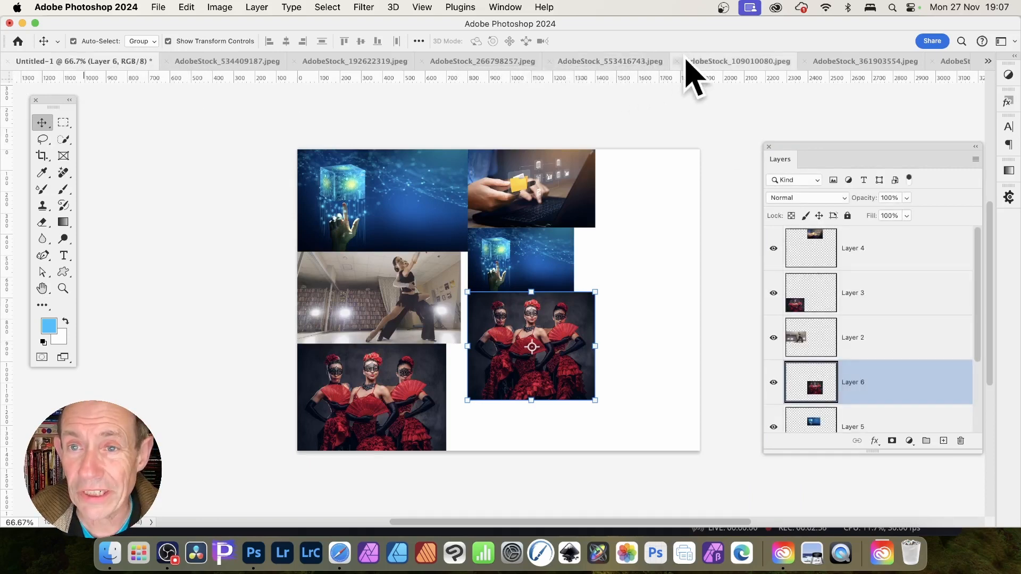
# - Copy the yellow-folder laptop photo from AdobeStock_553416743.jpeg into the Untitled-1 collage
pyautogui.click(634, 63)
pyautogui.moveTo(515, 314); pyautogui.dragTo(626, 313)
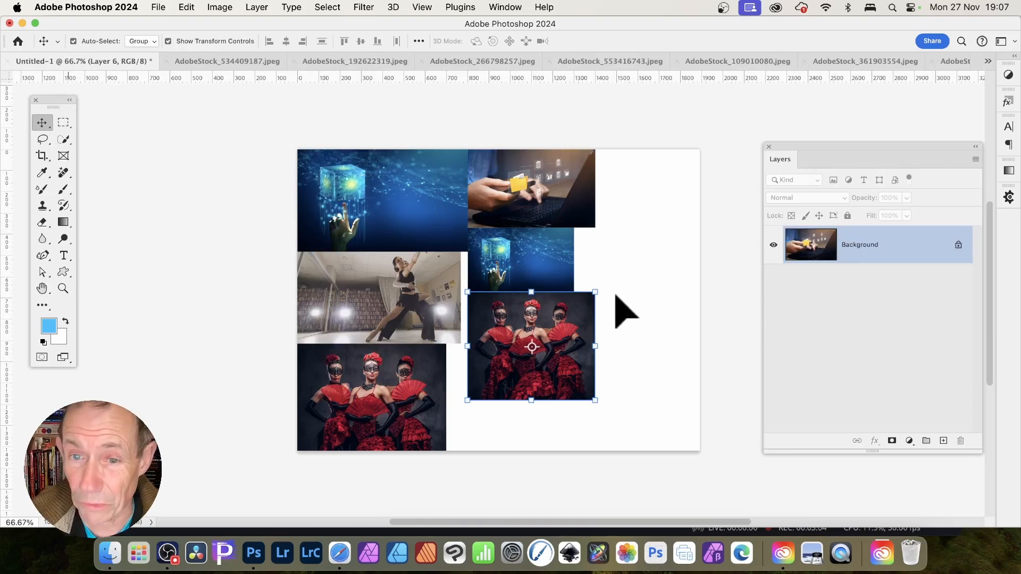
pyautogui.moveTo(615, 295); pyautogui.dragTo(616, 292)
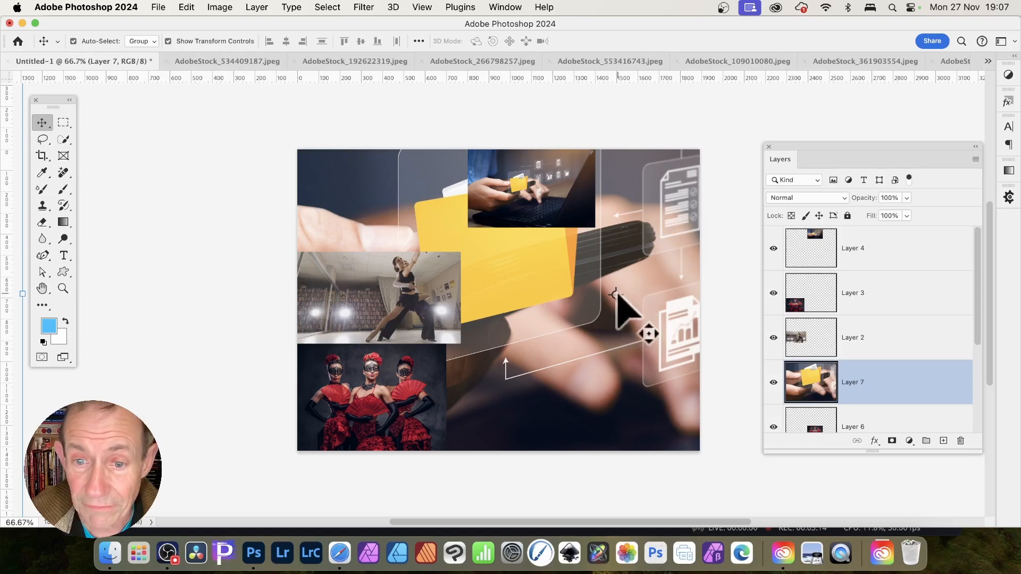
pyautogui.press('super+t')
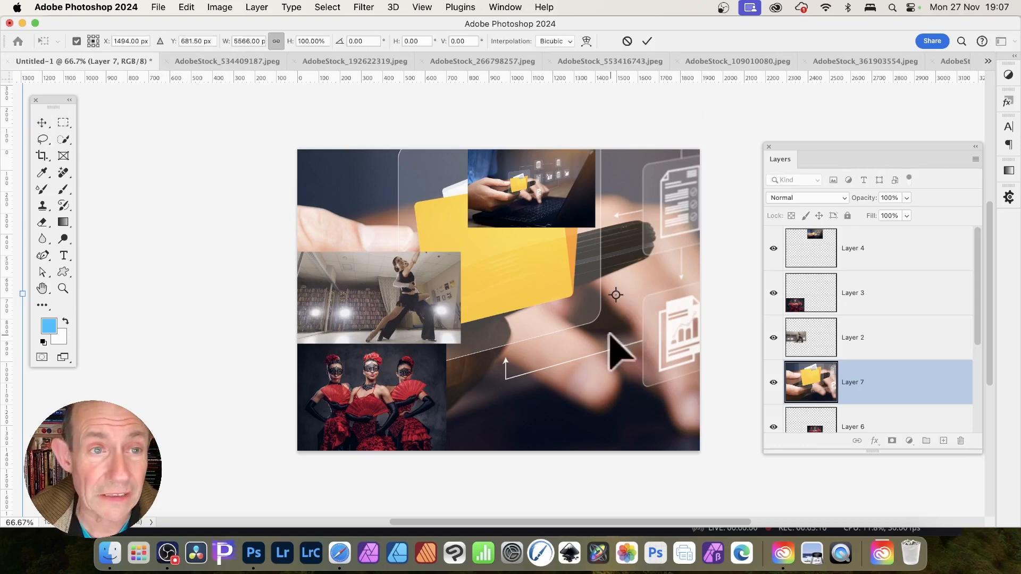
pyautogui.click(244, 41)
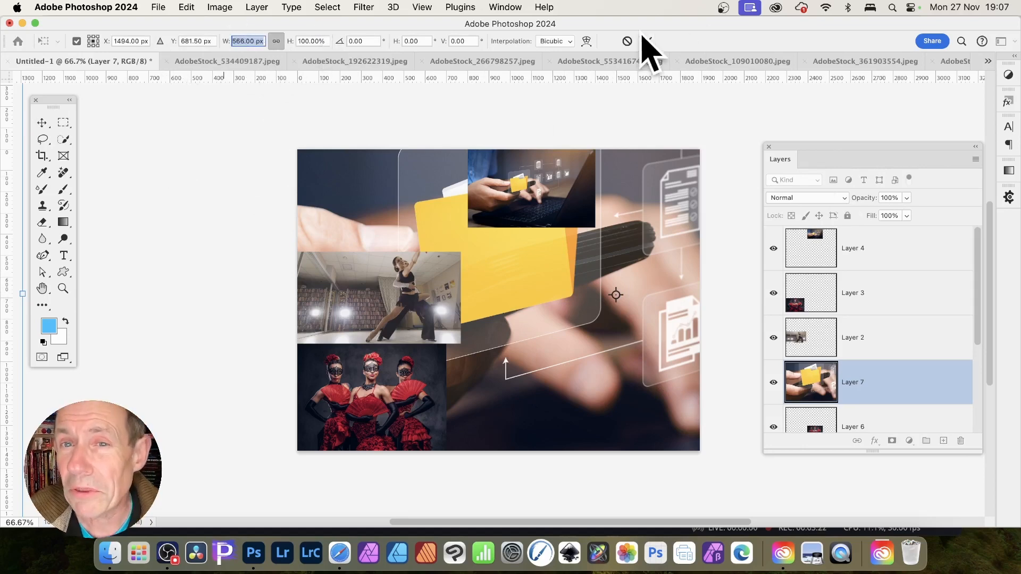
pyautogui.click(627, 41)
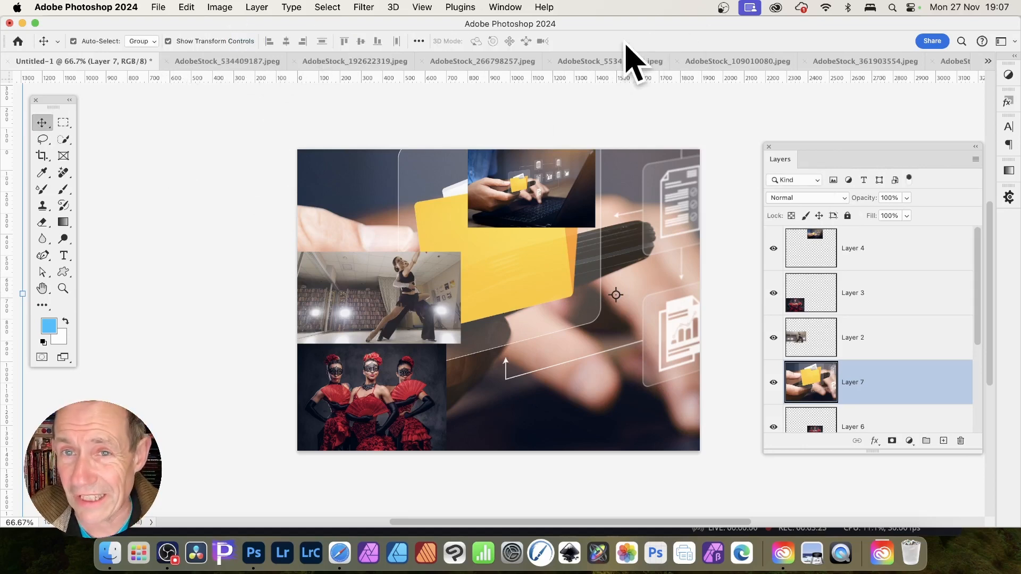
# - Show the Properties panel for the pasted folder photo and position it over the Layers panel
pyautogui.click(507, 8)
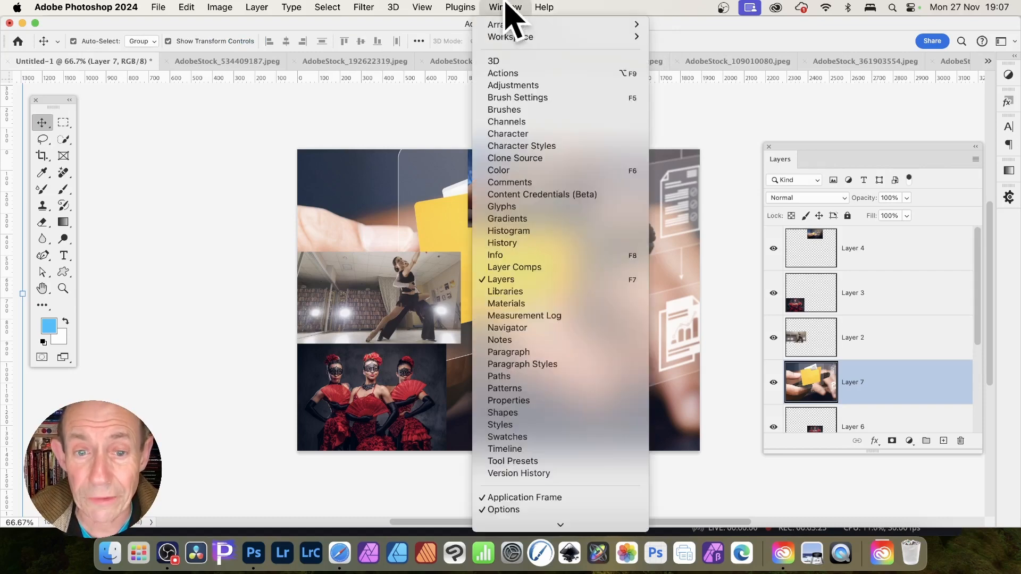
pyautogui.click(523, 403)
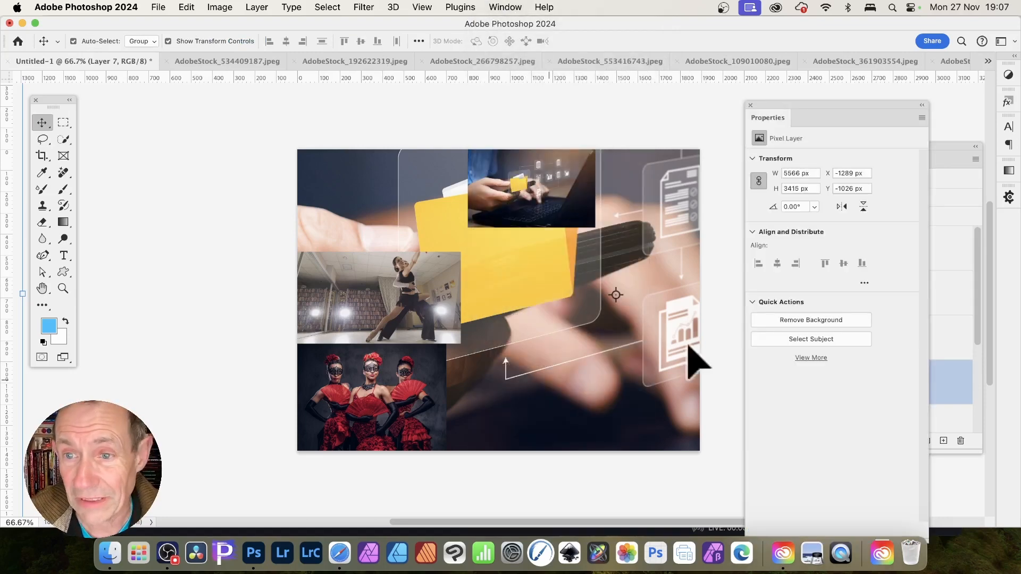
pyautogui.moveTo(815, 107); pyautogui.dragTo(833, 92)
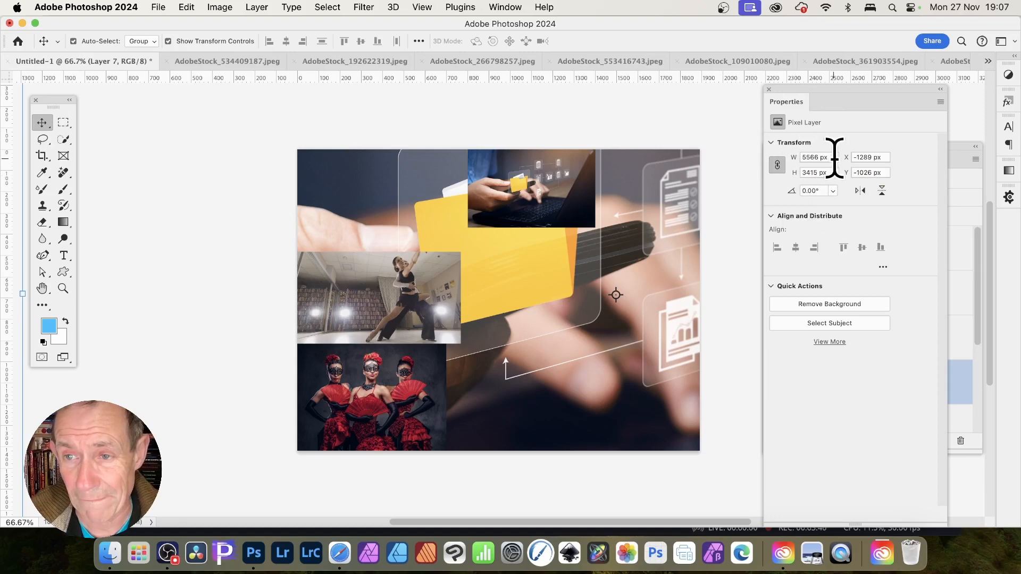
# - Set the folder photo layer's width to 500 px in its transform properties, keeping the proportions
pyautogui.moveTo(834, 156); pyautogui.dragTo(775, 161)
pyautogui.write('500')
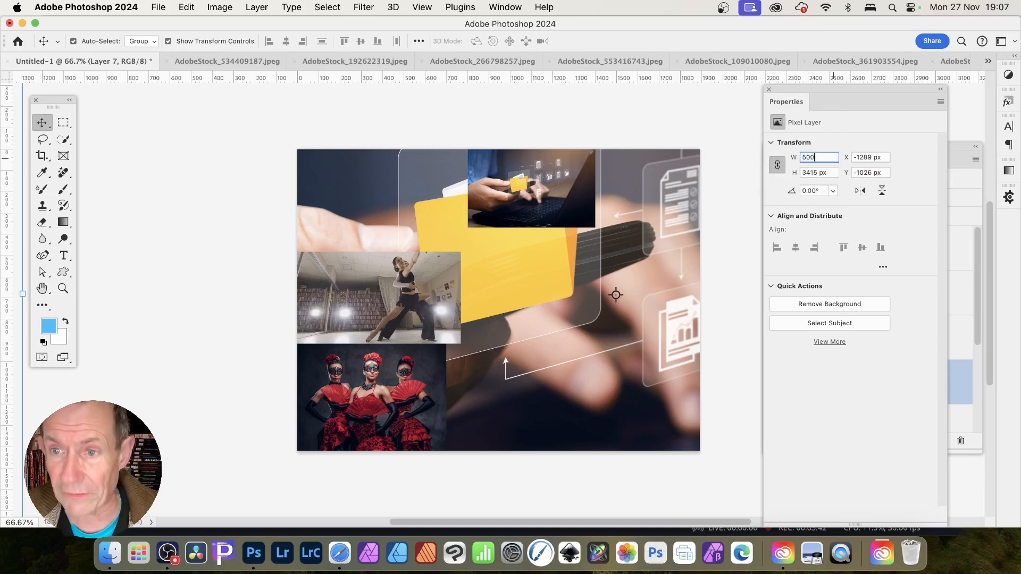
pyautogui.press('Tab')
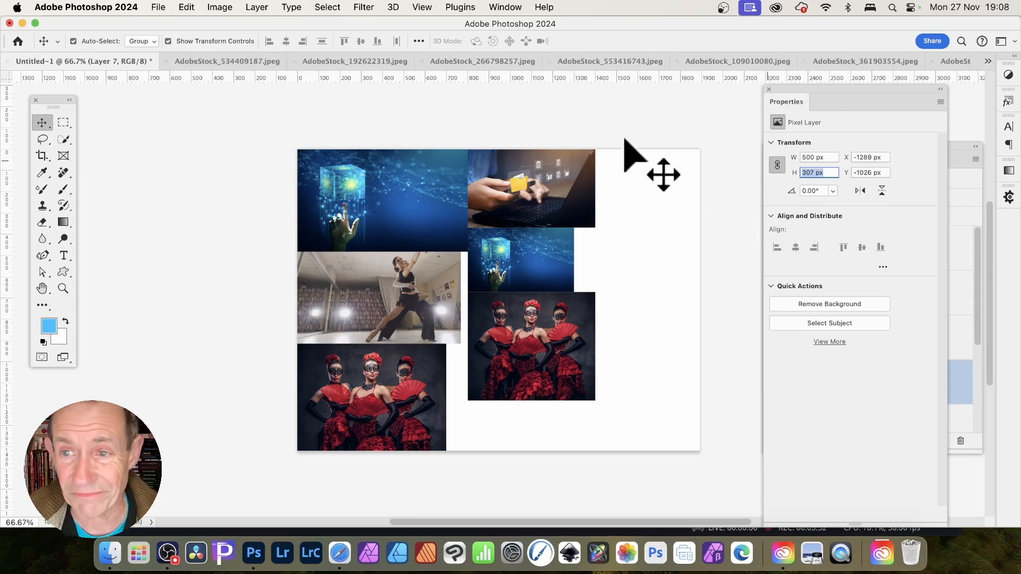
# - Set the folder photo layer's width to 4000 px in its transform properties, keeping the proportions
pyautogui.click(830, 156)
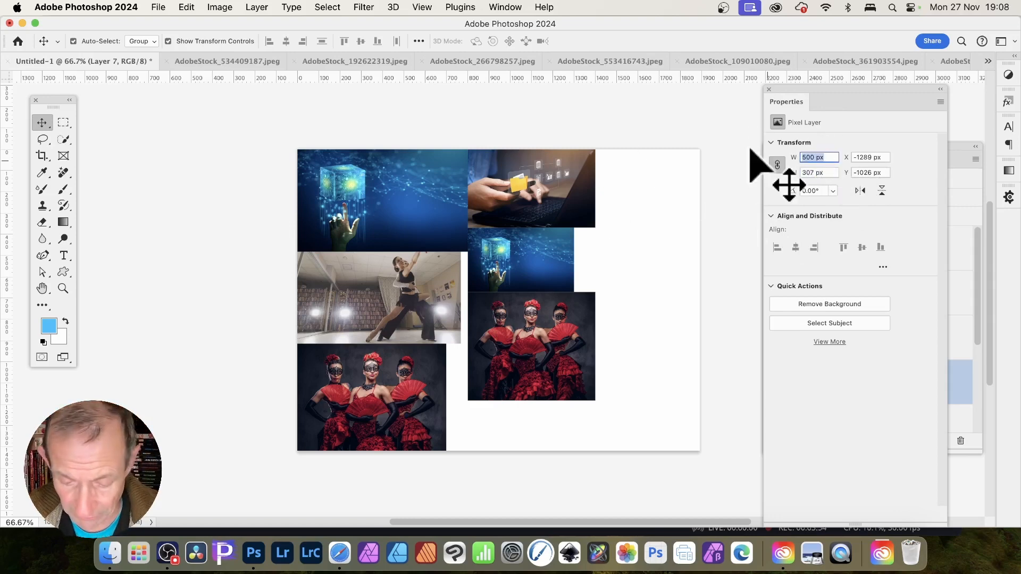
pyautogui.write('4000')
pyautogui.press('Tab')
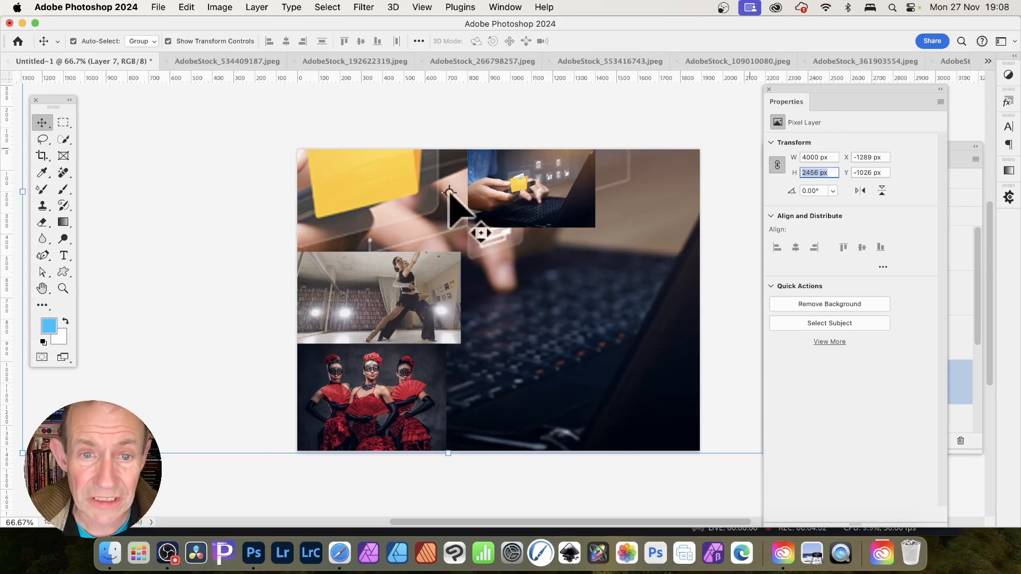
# - Scale the oversized folder photo proportionally to 500 px wide about its centre with Free Transform and apply it
pyautogui.press('super+t')
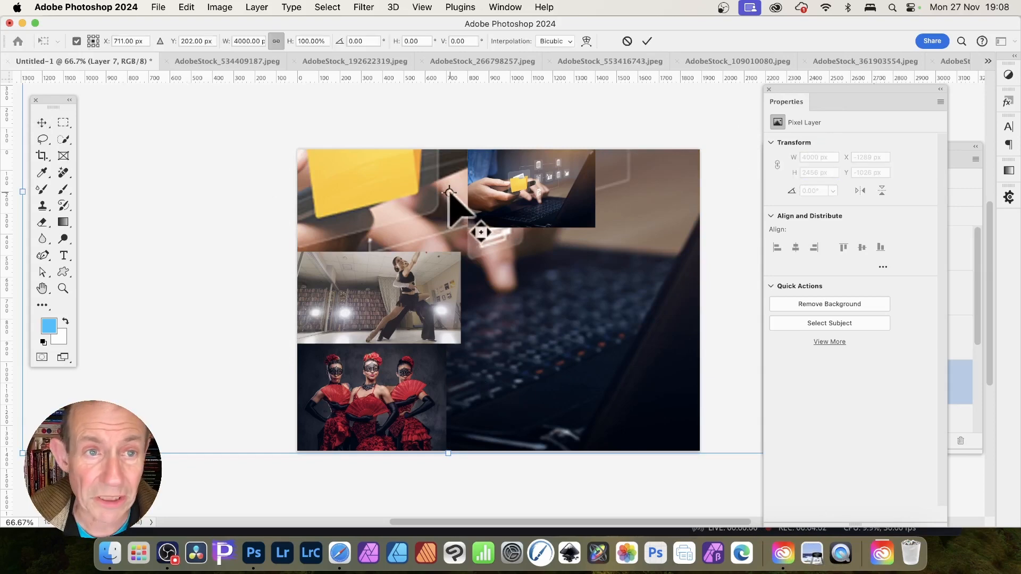
pyautogui.click(238, 41)
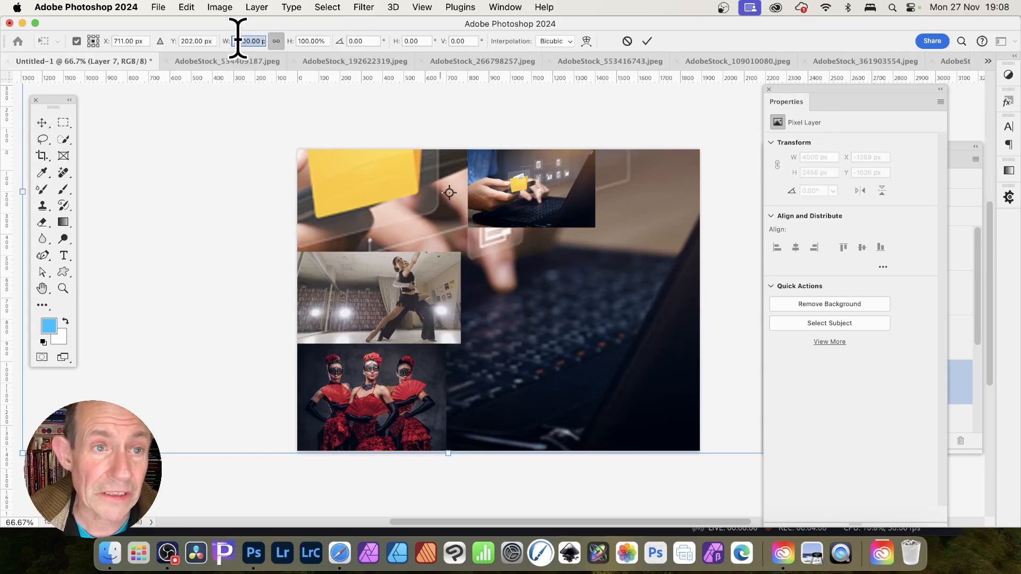
pyautogui.write('500')
pyautogui.press('Tab')
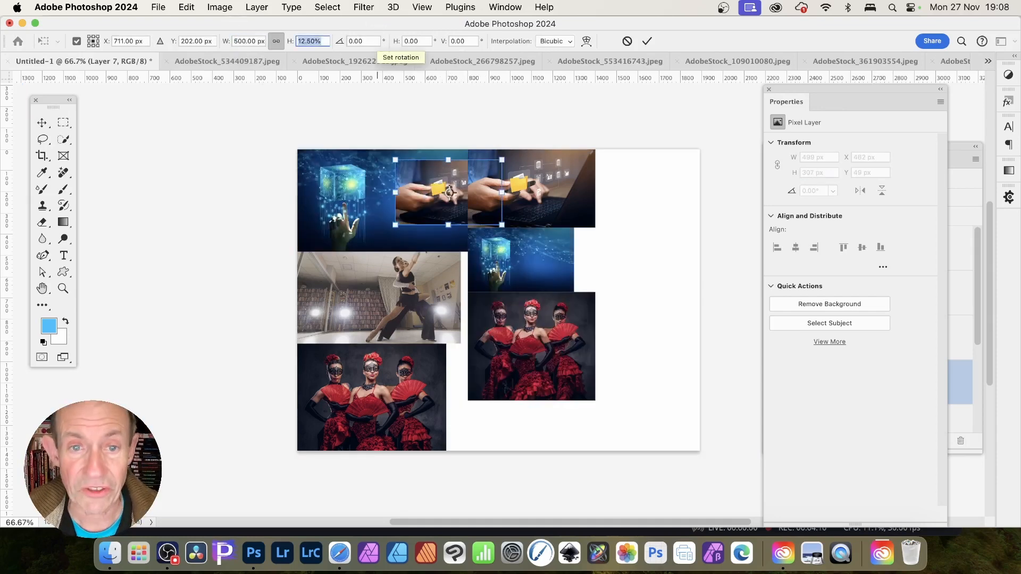
pyautogui.click(648, 43)
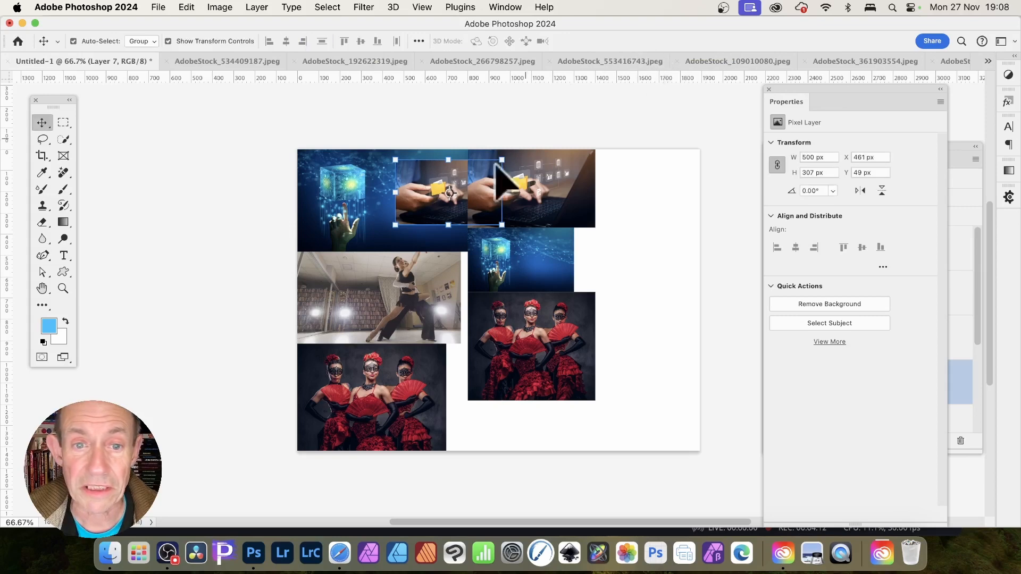
# - Move the 500 px wide folder photo into the upper-right corner of the collage and deselect it
pyautogui.moveTo(463, 176); pyautogui.dragTo(664, 146)
pyautogui.click(665, 128)
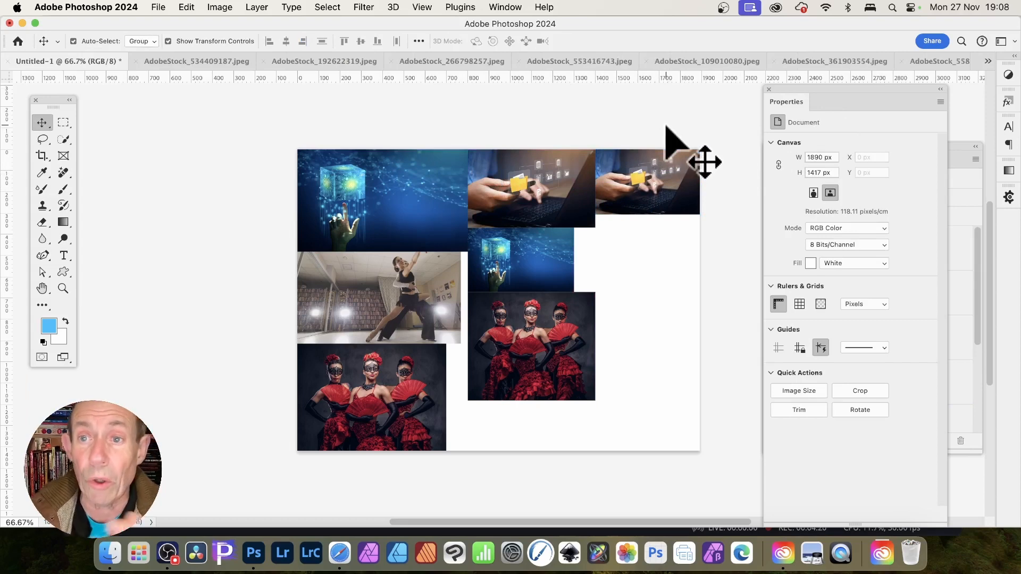
# - From the clothing shop photo, start Contact Sheet II with Open Documents as the source images
pyautogui.click(827, 63)
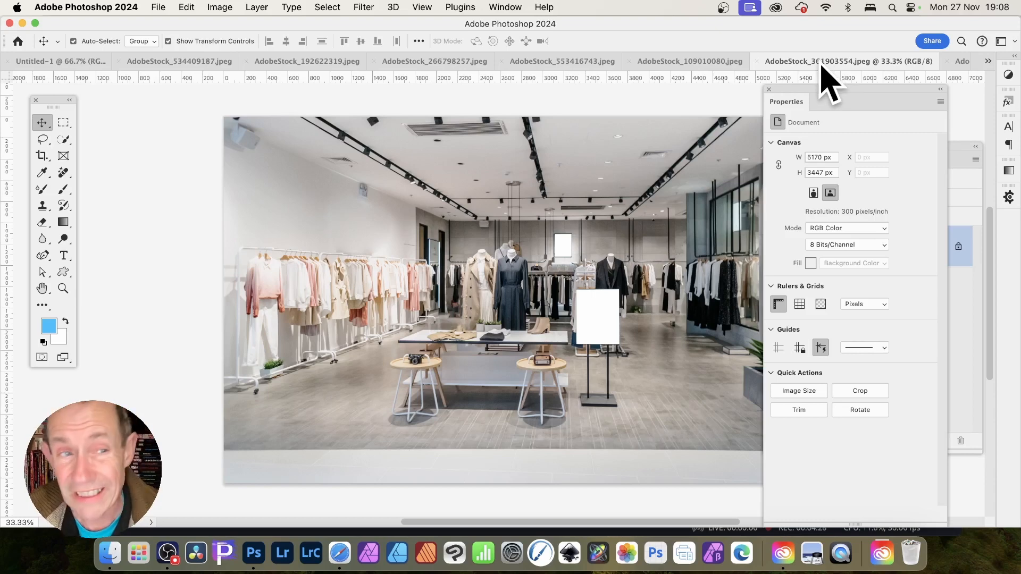
pyautogui.click(156, 7)
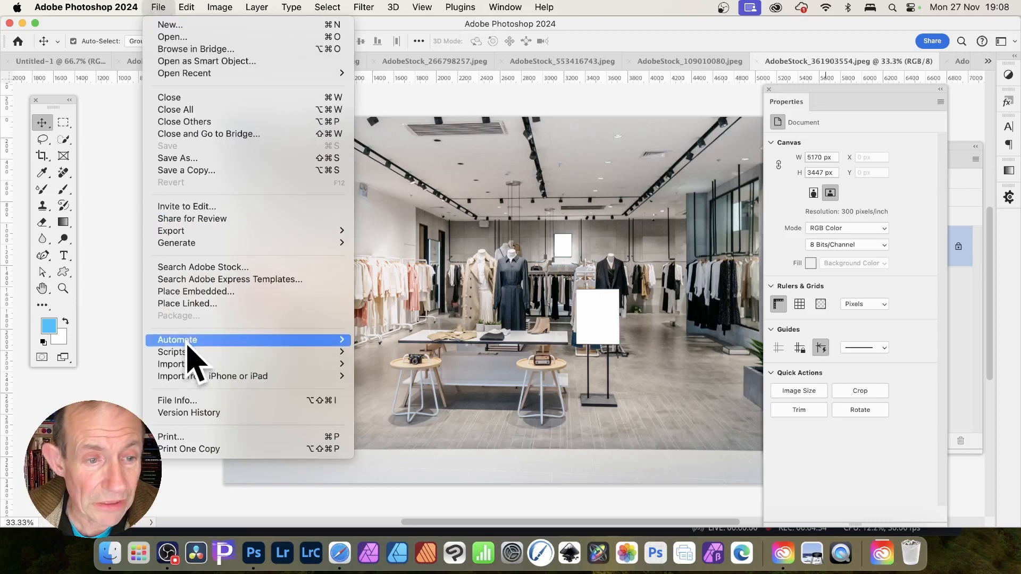
pyautogui.moveTo(188, 344)
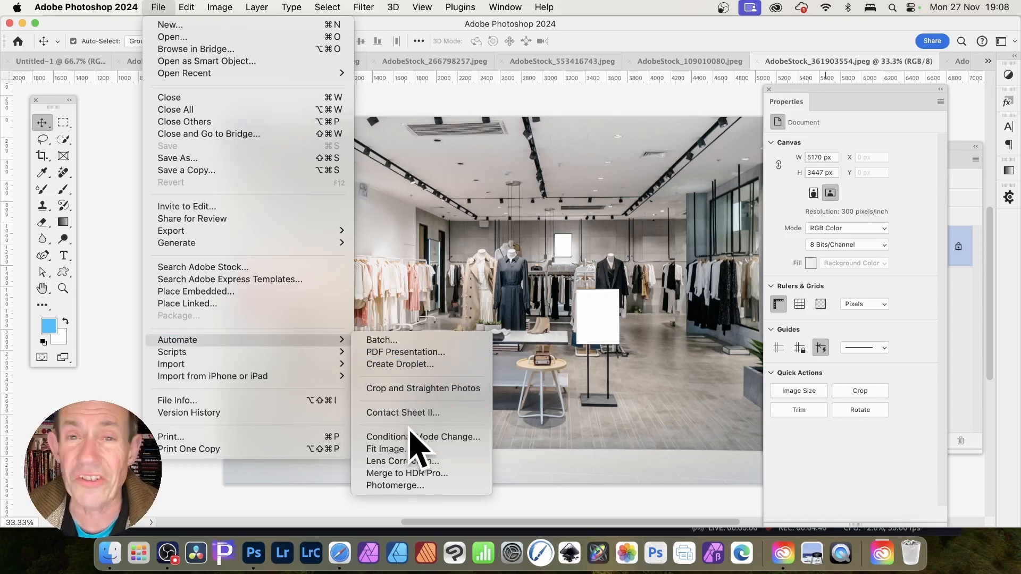
pyautogui.click(433, 415)
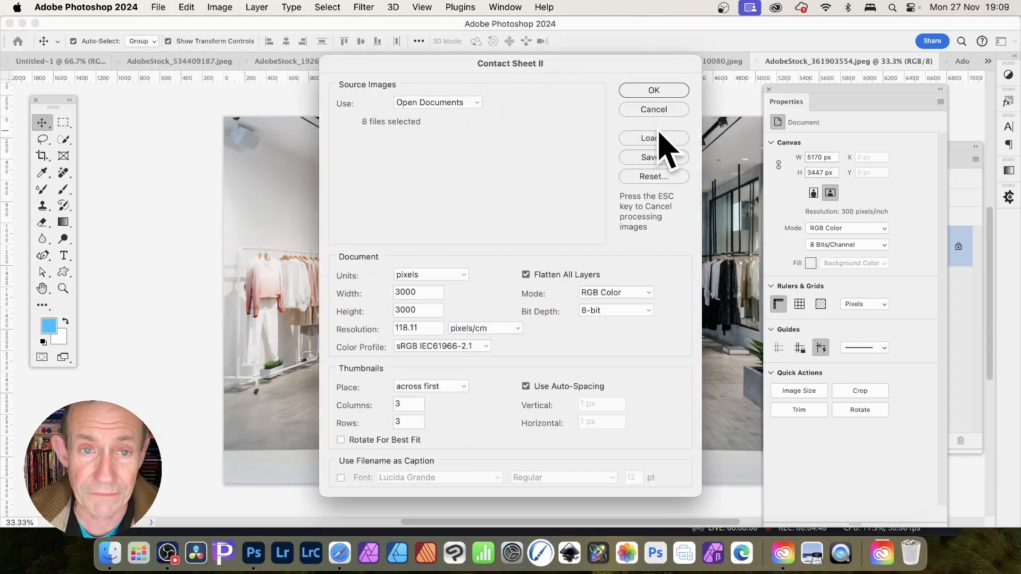
pyautogui.click(455, 102)
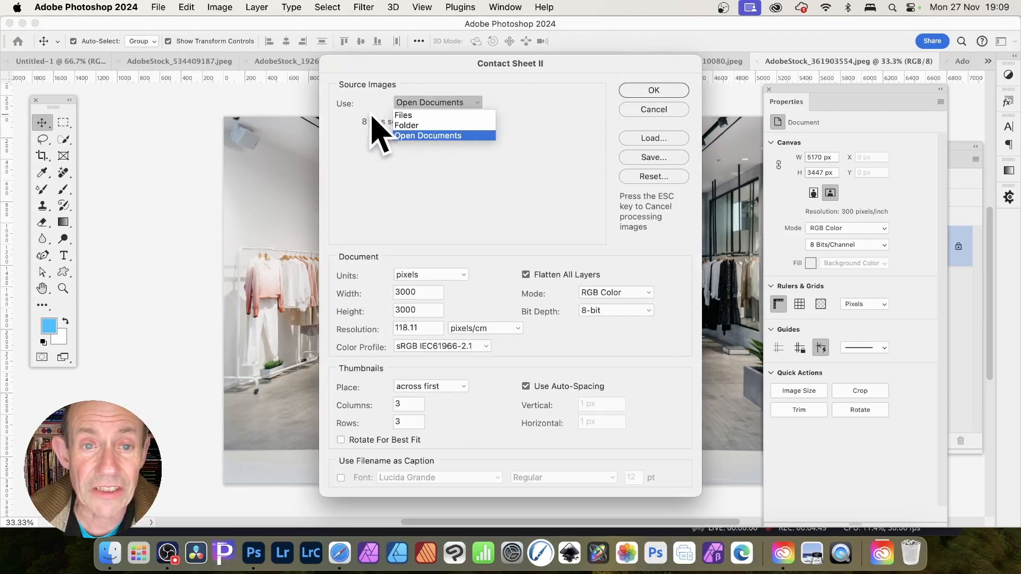
pyautogui.click(437, 137)
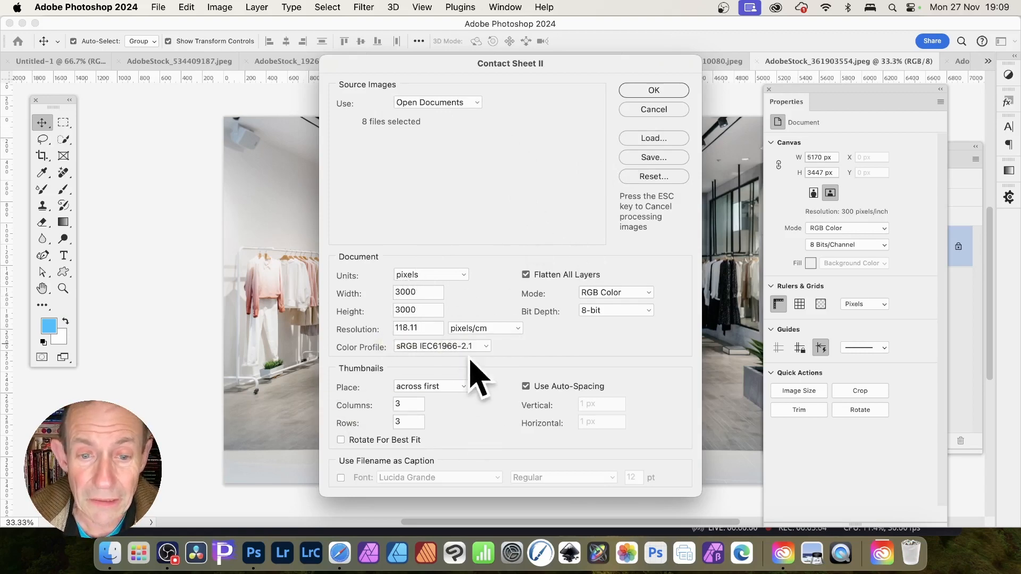
# - Change the contact sheet's resolution unit to pixels/inch
pyautogui.click(487, 329)
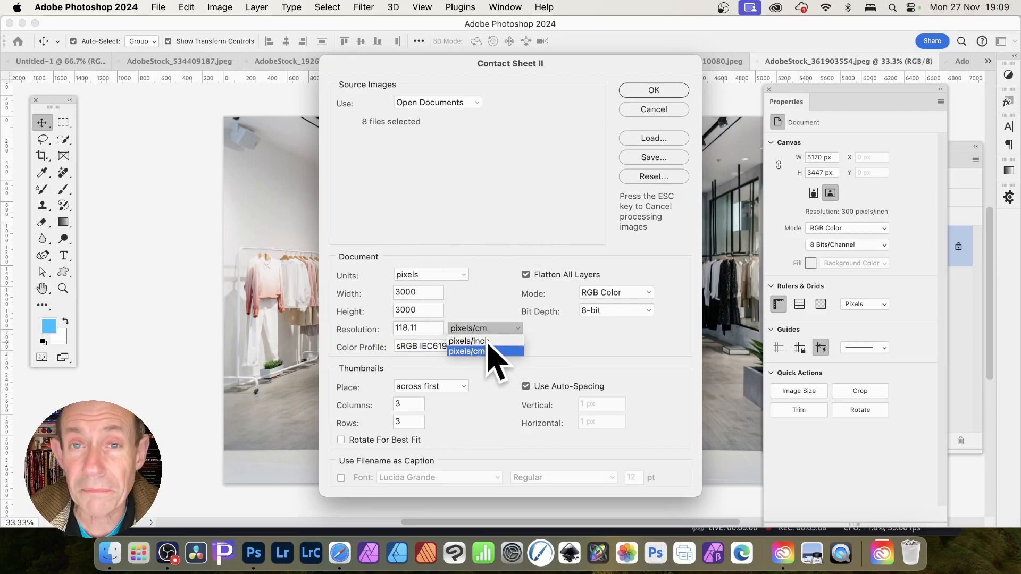
pyautogui.press('Up')
pyautogui.press('Return')
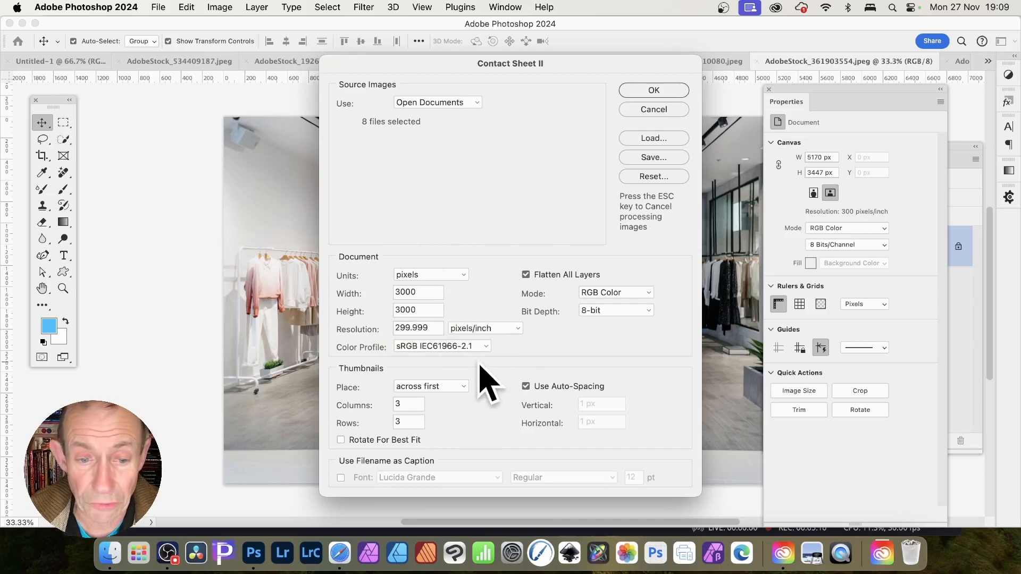
# - Turn off thumbnail auto-spacing, set vertical and horizontal spacing to 10 px, and generate the contact sheet
pyautogui.doubleClick(420, 405)
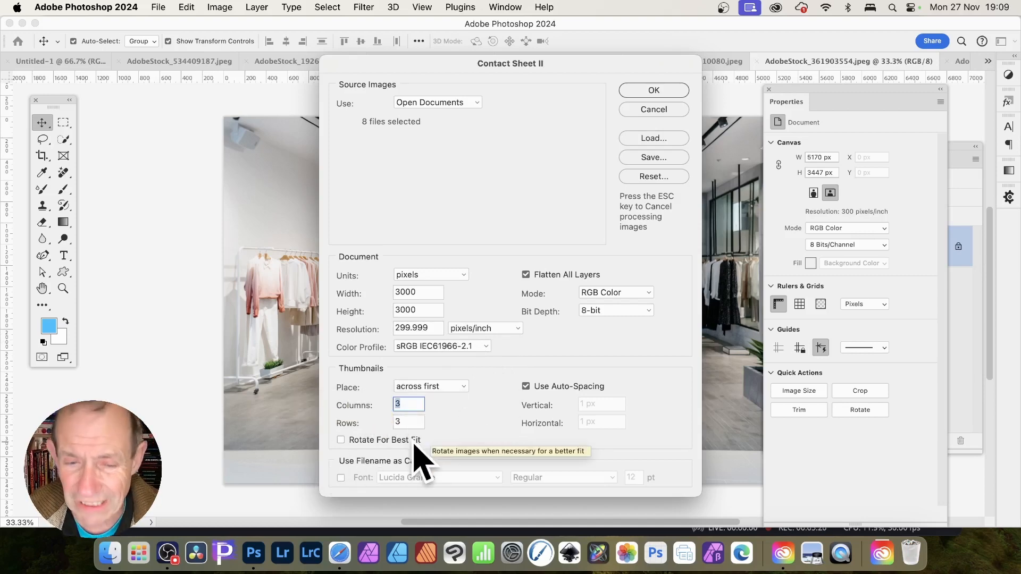
pyautogui.click(525, 387)
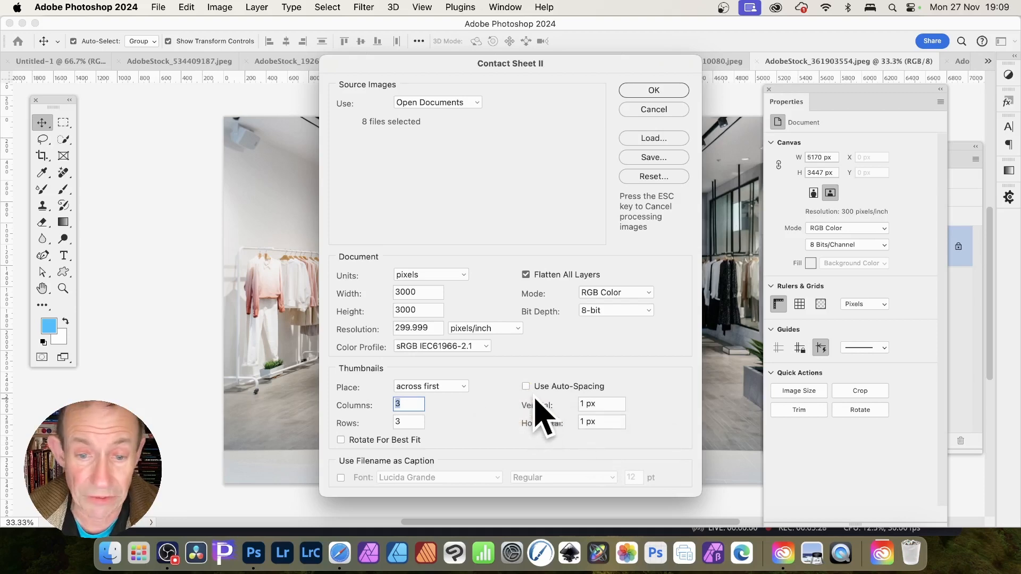
pyautogui.click(585, 404)
pyautogui.write('1')
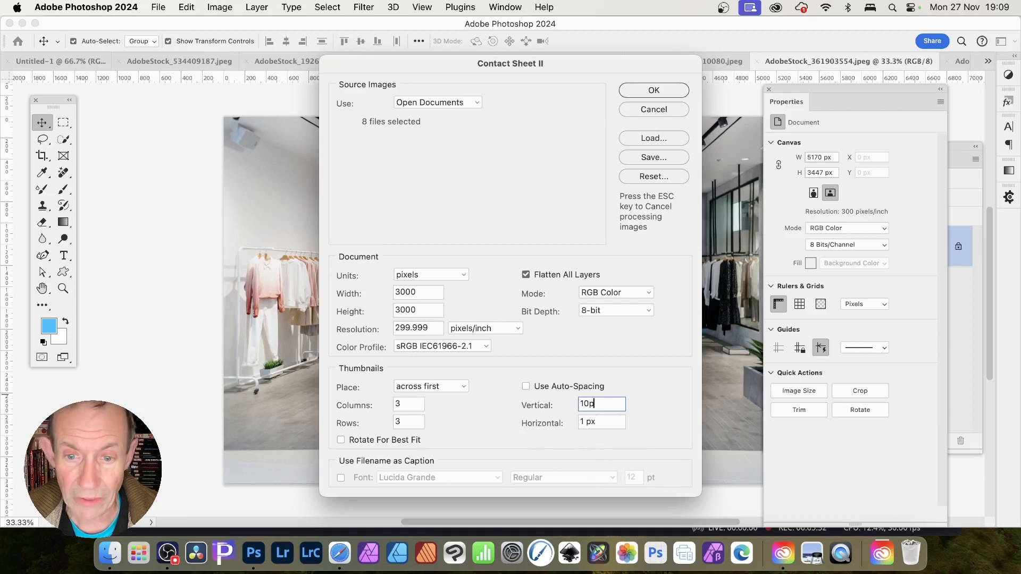
pyautogui.write('0 px')
pyautogui.press('Tab')
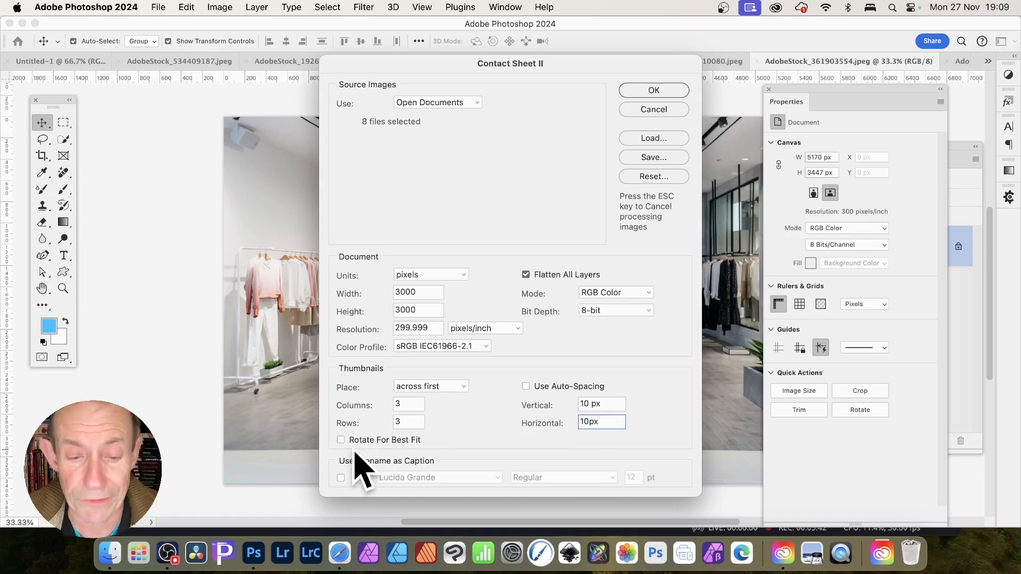
pyautogui.click(658, 93)
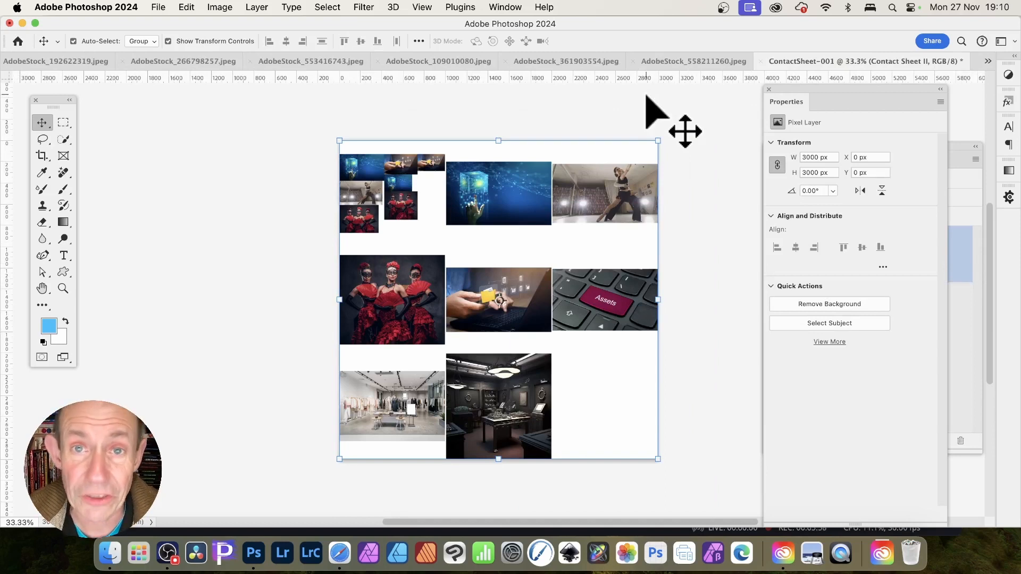
# - Return to Untitled-1 with the Layers panel in front and move the Layer 4 folder photo below the smaller copy near the canvas's right edge
pyautogui.click(957, 155)
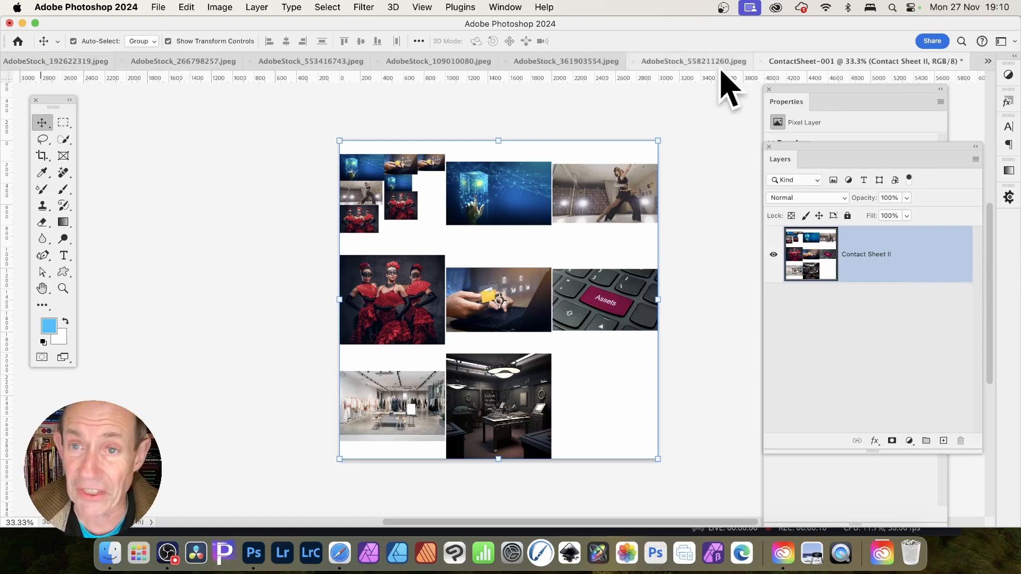
pyautogui.click(507, 7)
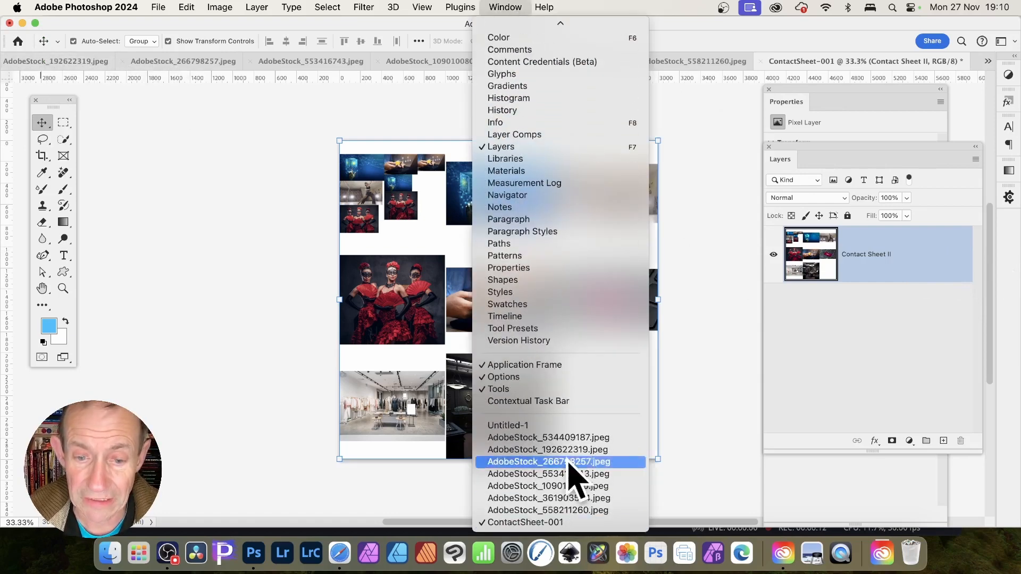
pyautogui.click(564, 424)
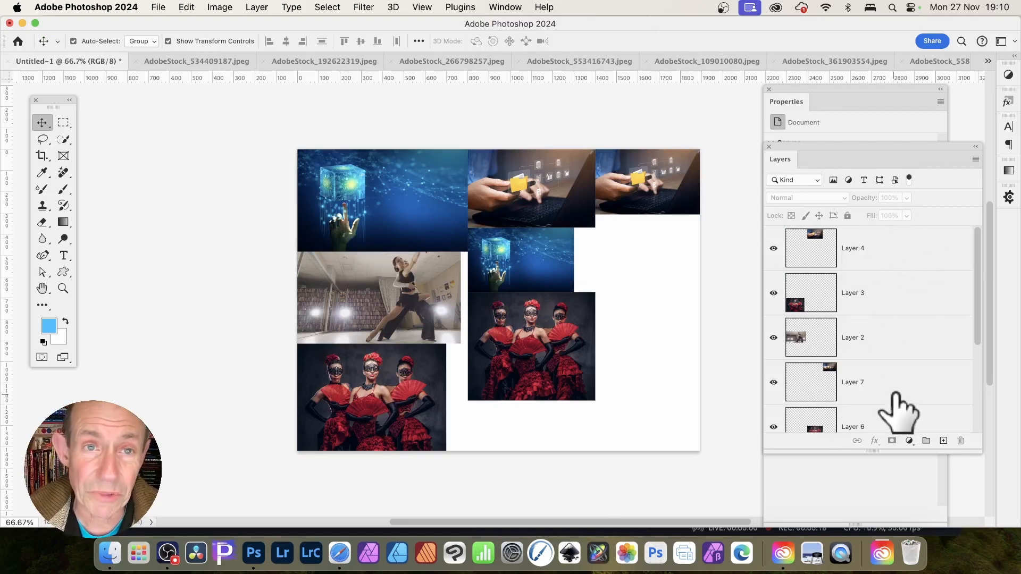
pyautogui.click(801, 249)
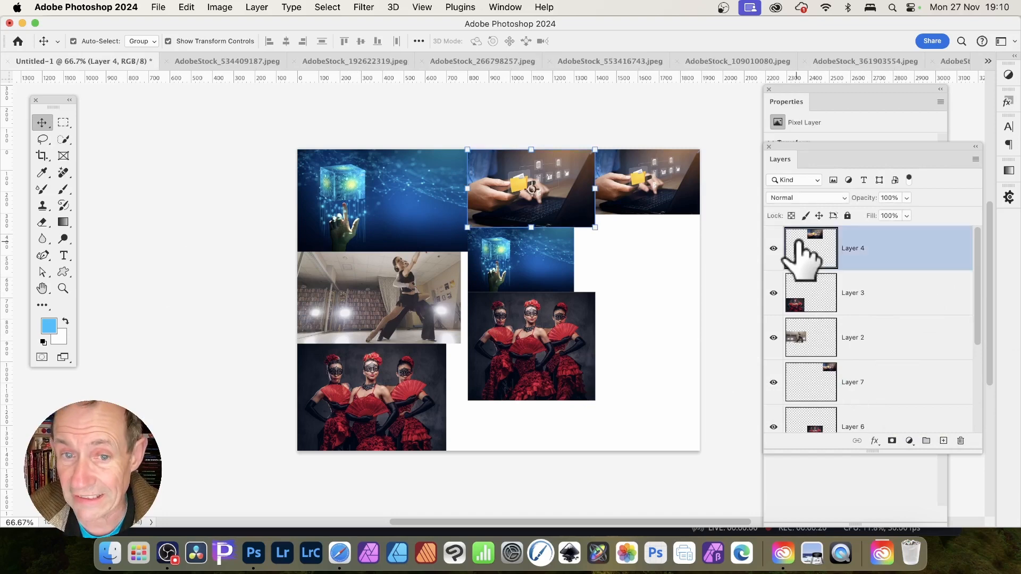
pyautogui.moveTo(559, 165); pyautogui.dragTo(672, 244)
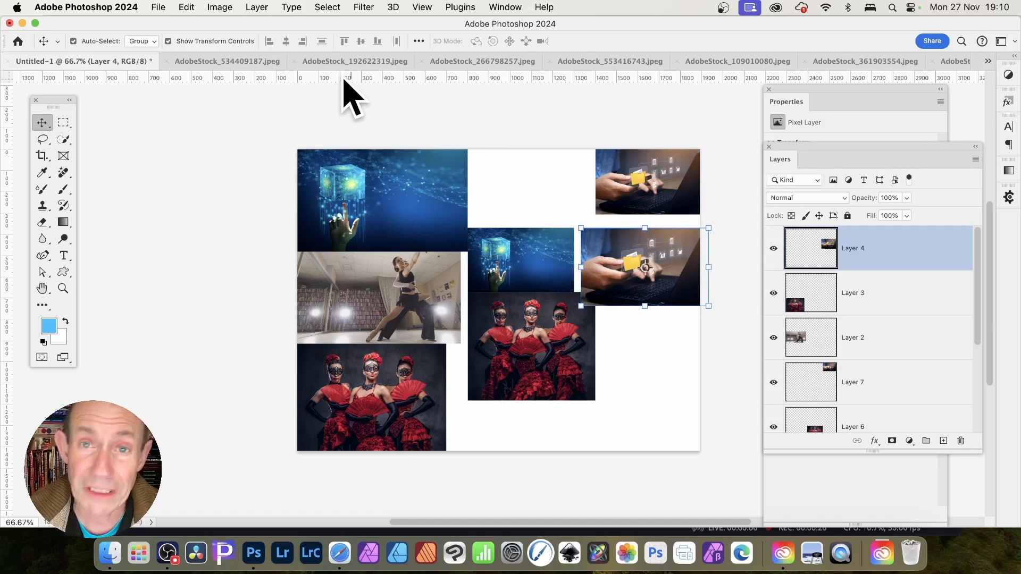
pyautogui.click(254, 7)
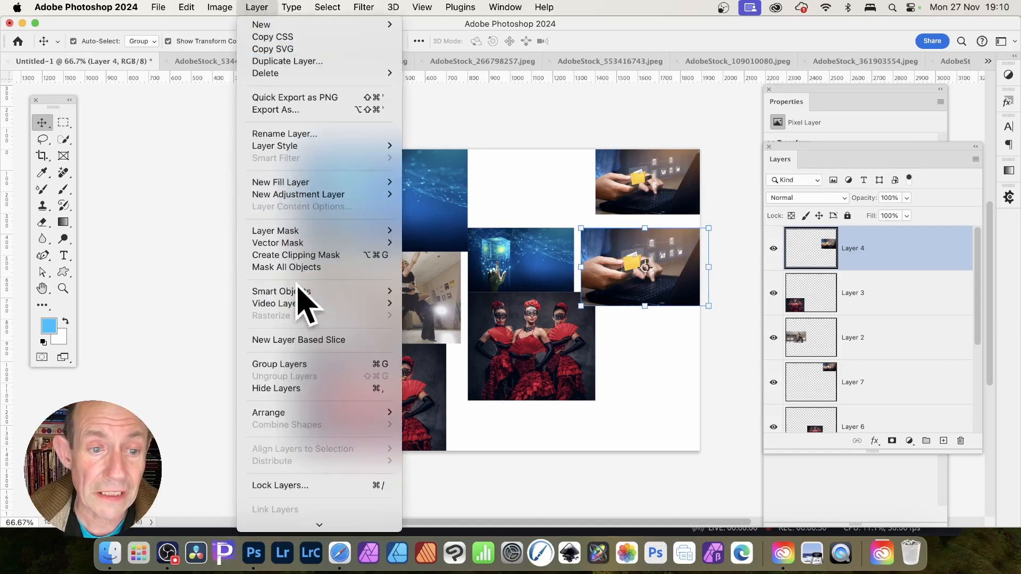
pyautogui.moveTo(312, 301)
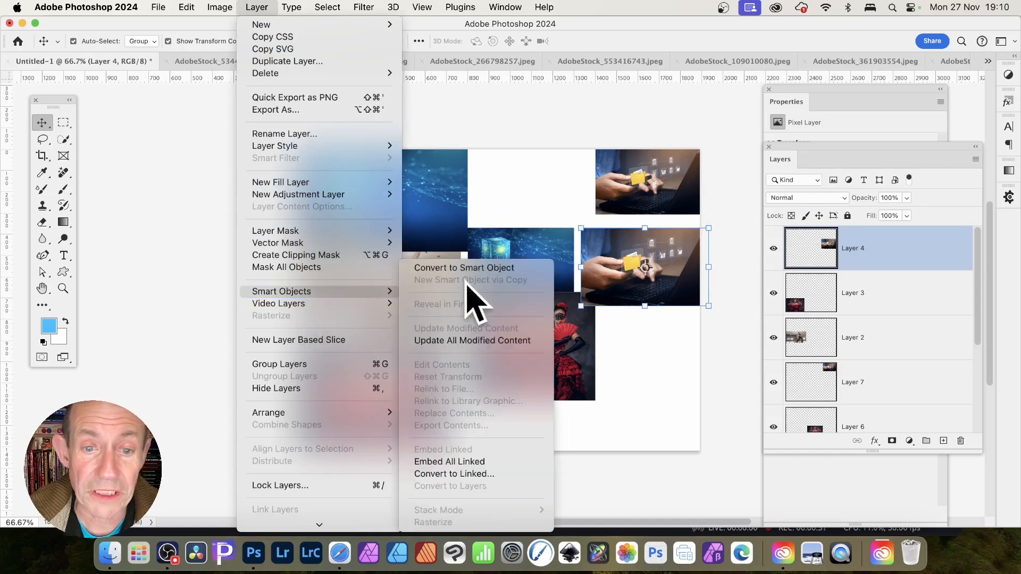
pyautogui.click(726, 176)
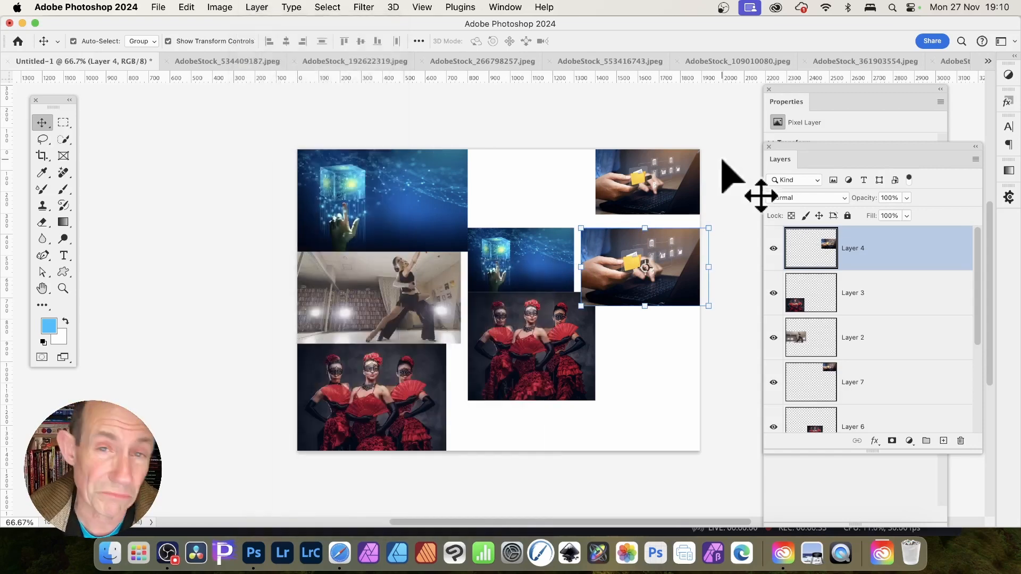
# - Copy the Assets keyboard photo from AdobeStock_109010080.jpeg into Untitled-1 as a new layer and check its size with Free Transform
pyautogui.click(752, 62)
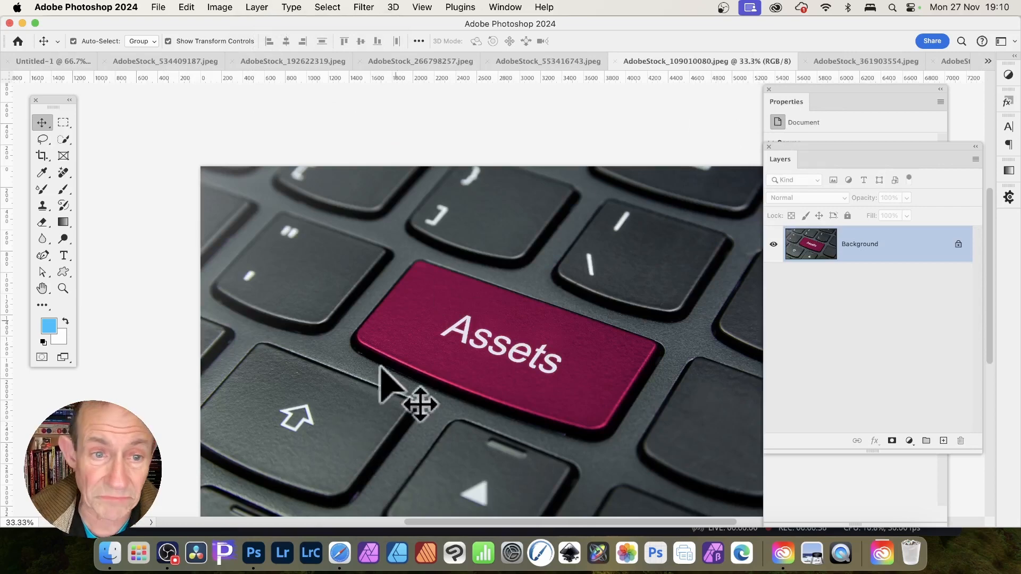
pyautogui.moveTo(407, 339); pyautogui.dragTo(595, 375)
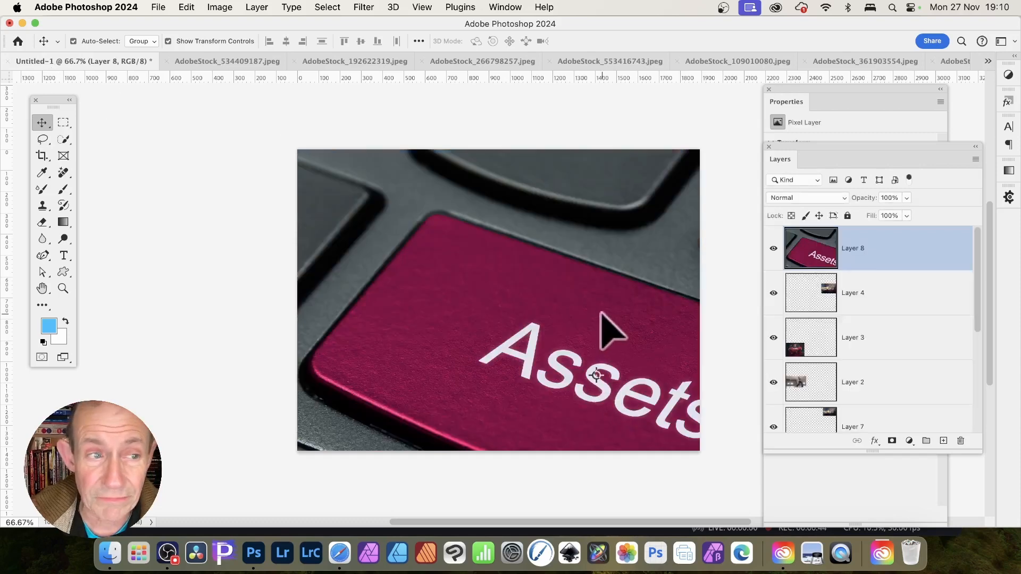
pyautogui.press('super+t')
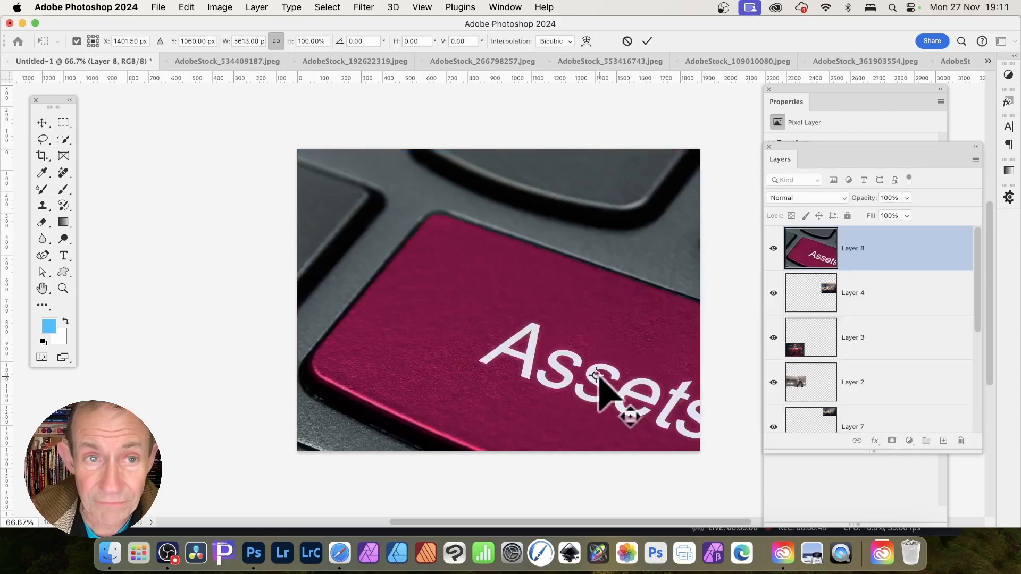
pyautogui.click(647, 41)
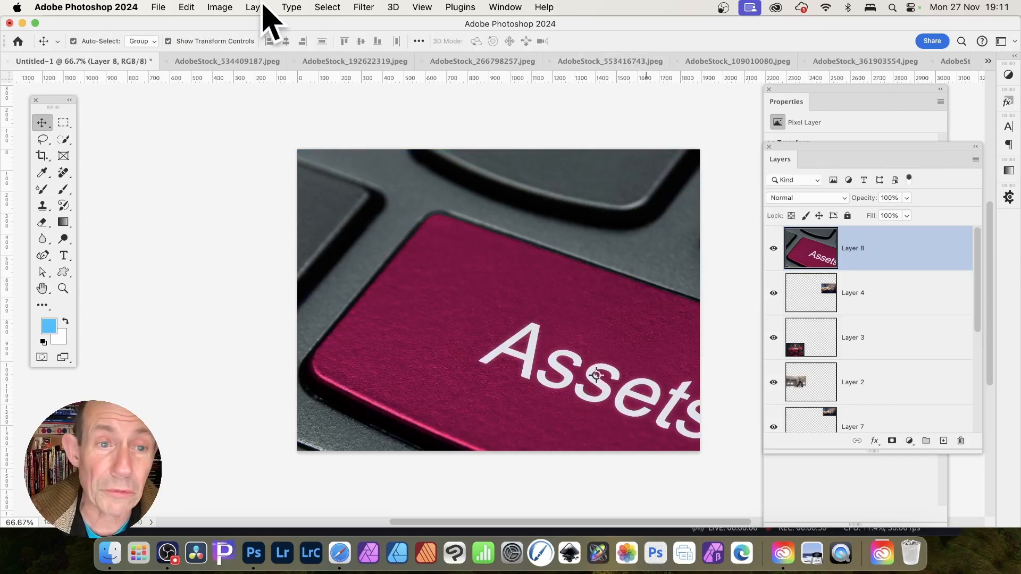
# - Convert the pasted keyboard photo layer to a smart object
pyautogui.click(260, 6)
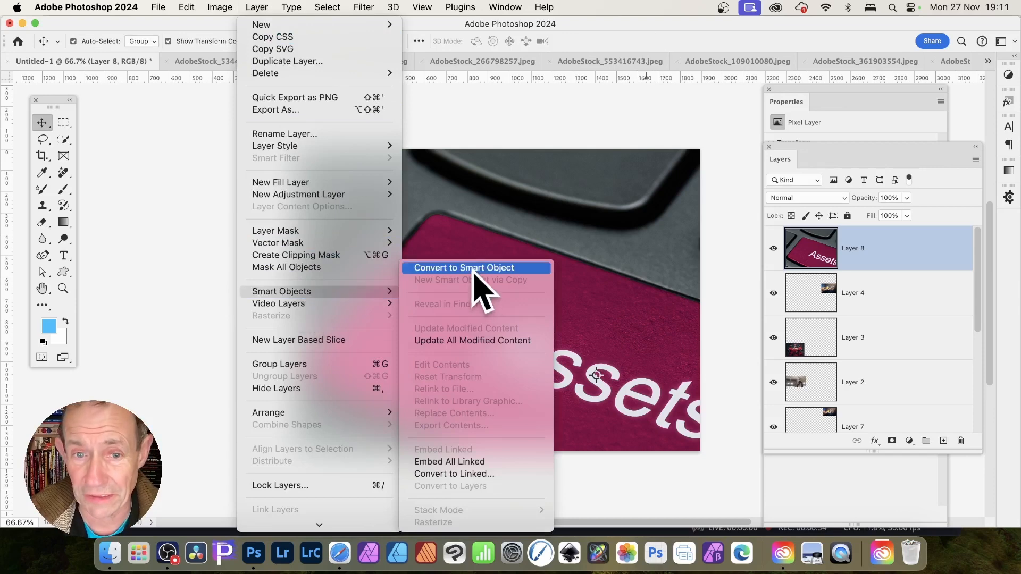
pyautogui.click(473, 268)
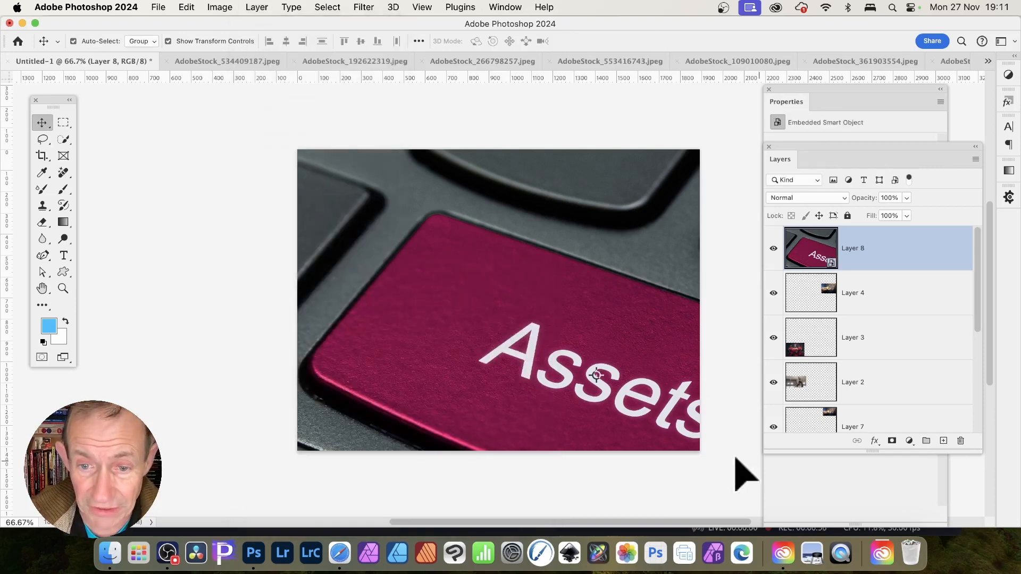
# - Scale the keyboard smart object proportionally to 500 px wide with Free Transform and move it just below the Layer 4 folder photo
pyautogui.press('super+t')
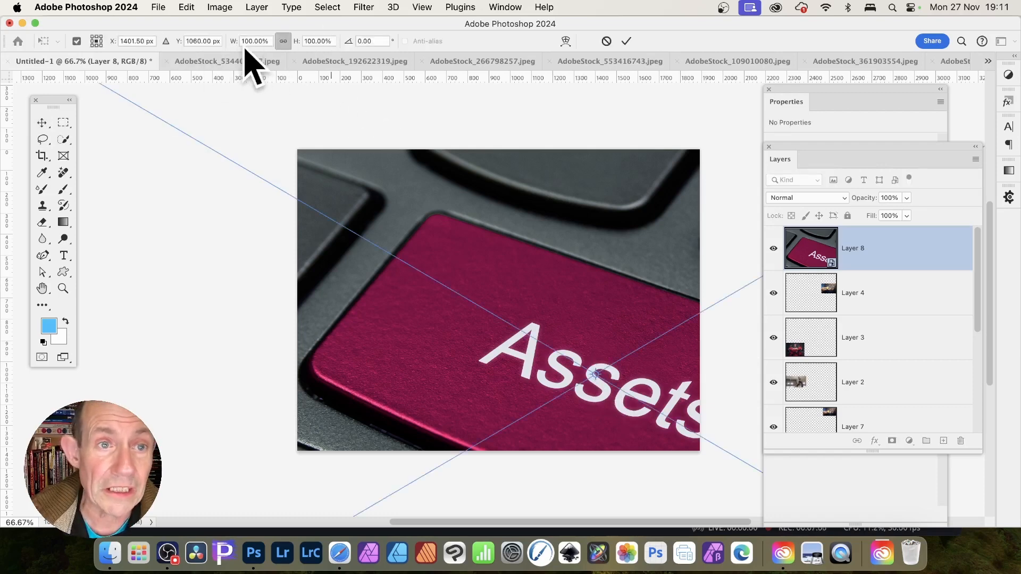
pyautogui.click(268, 41)
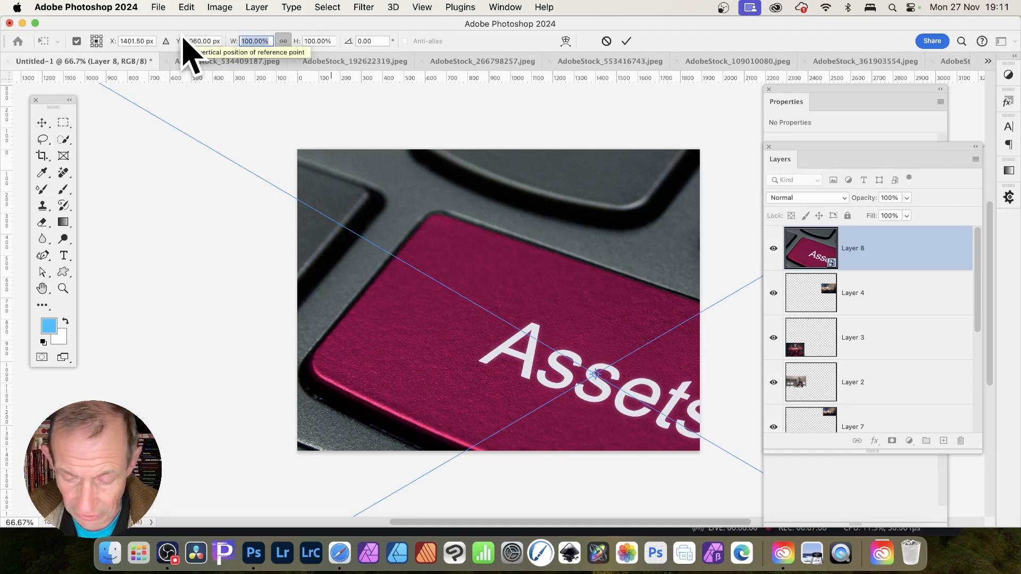
pyautogui.write('50')
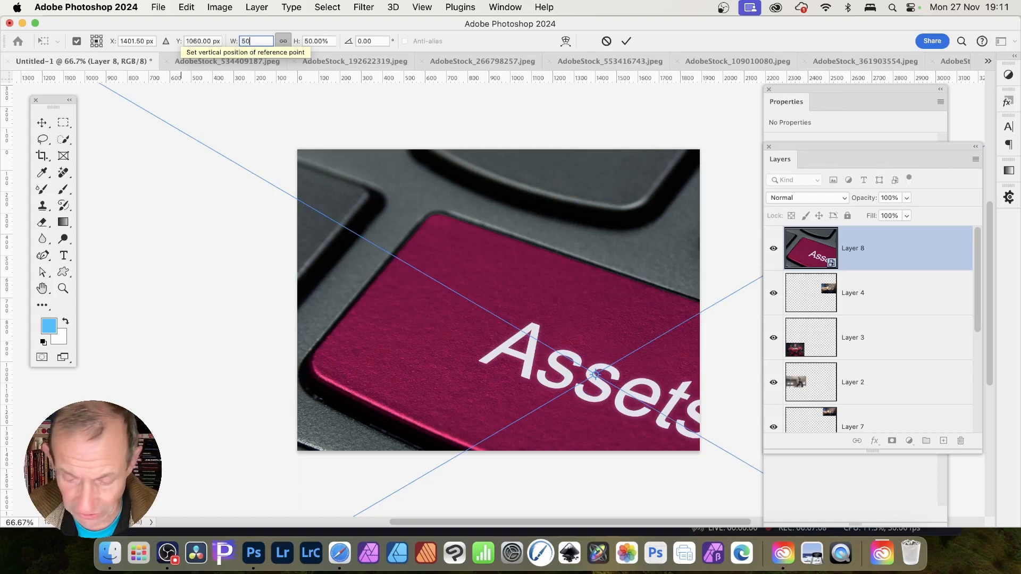
pyautogui.write('0px')
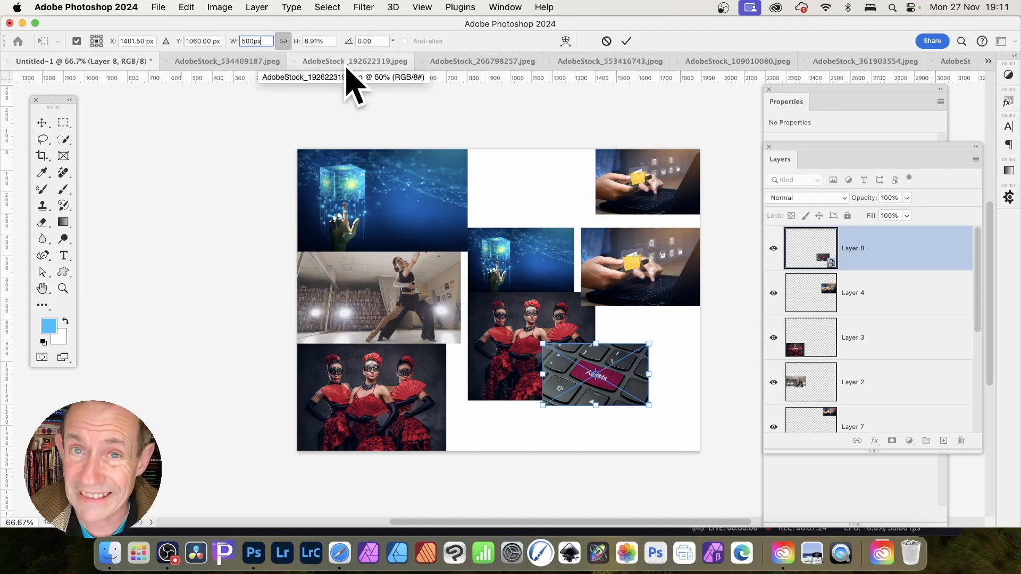
pyautogui.click(629, 41)
pyautogui.moveTo(637, 375); pyautogui.dragTo(673, 341)
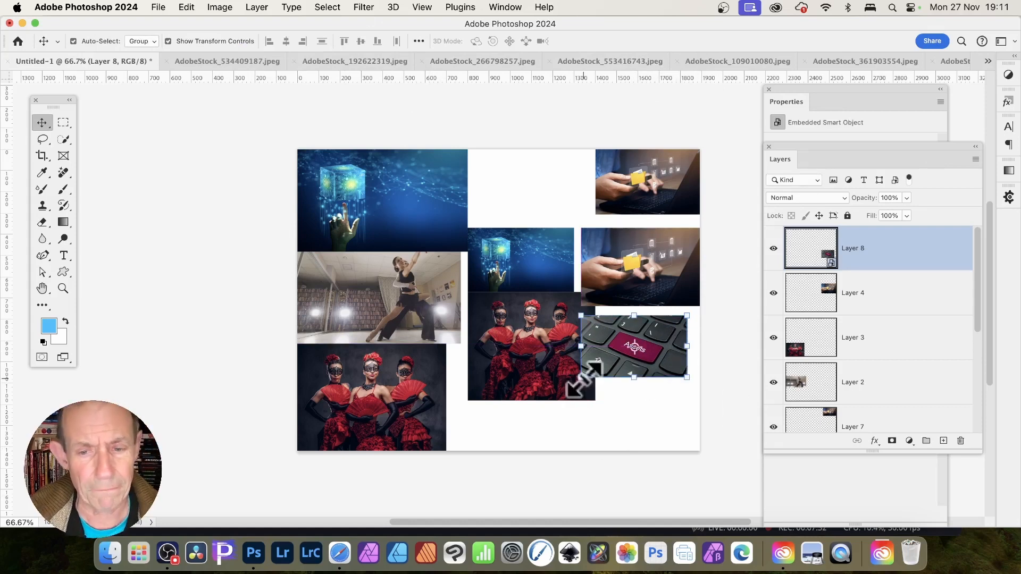
# - Enlarge the keyboard smart object proportionally to about 1010 × 593 px and move it so it overlaps the canvas's right edge
pyautogui.moveTo(581, 378); pyautogui.dragTo(476, 444)
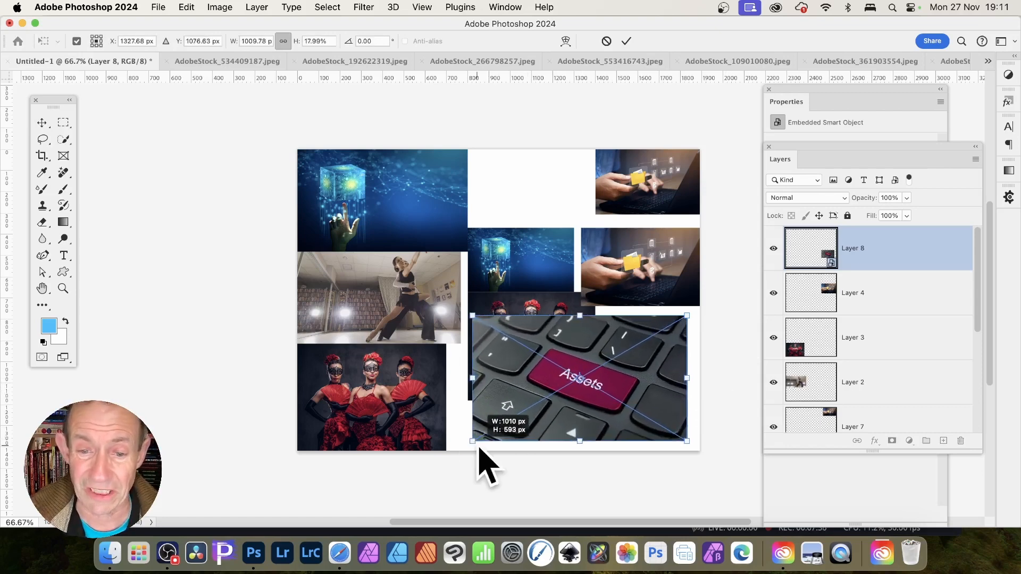
pyautogui.moveTo(487, 358); pyautogui.dragTo(606, 351)
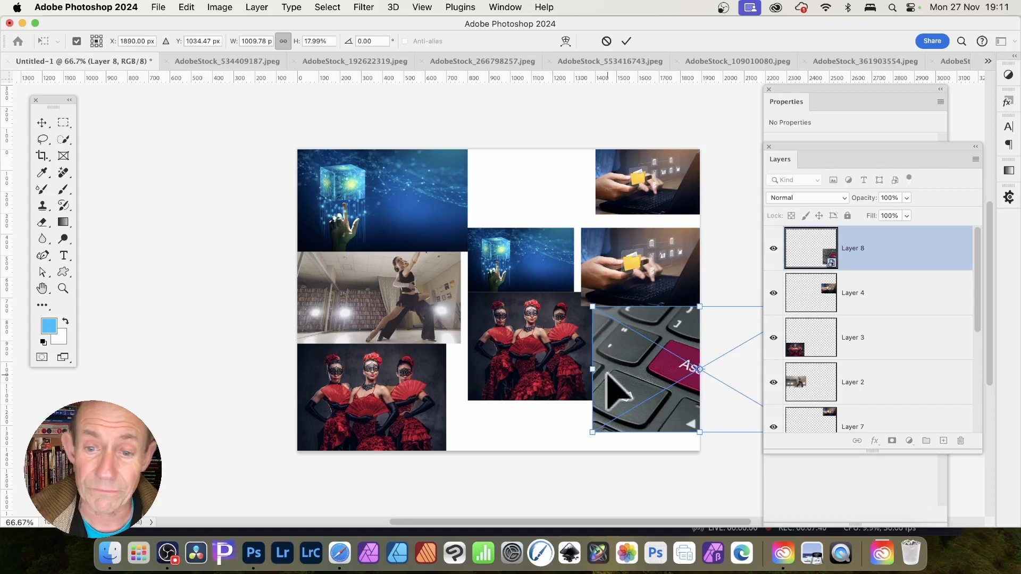
pyautogui.moveTo(611, 392); pyautogui.dragTo(554, 346)
pyautogui.press('Return')
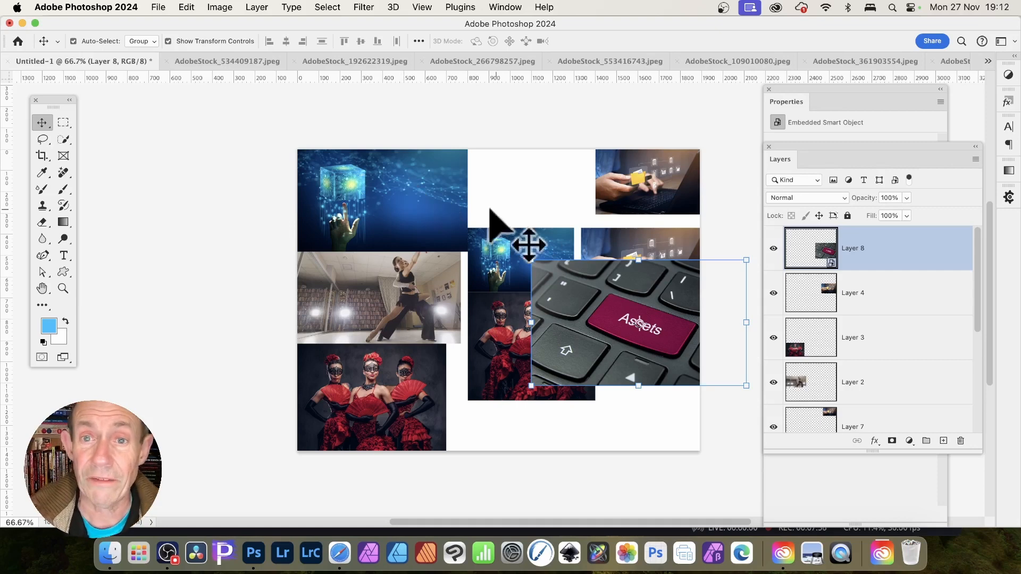
pyautogui.click(597, 61)
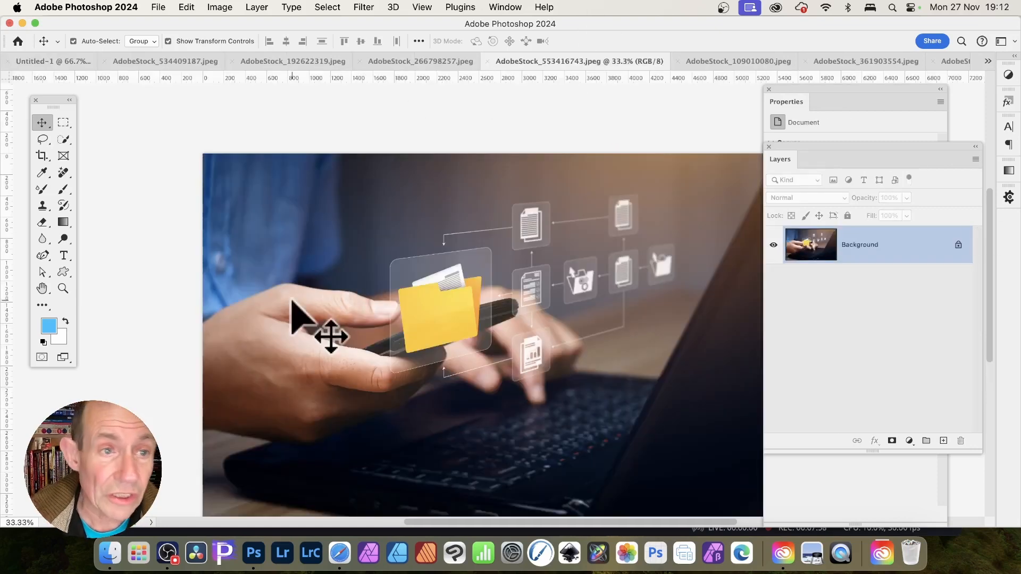
pyautogui.click(53, 62)
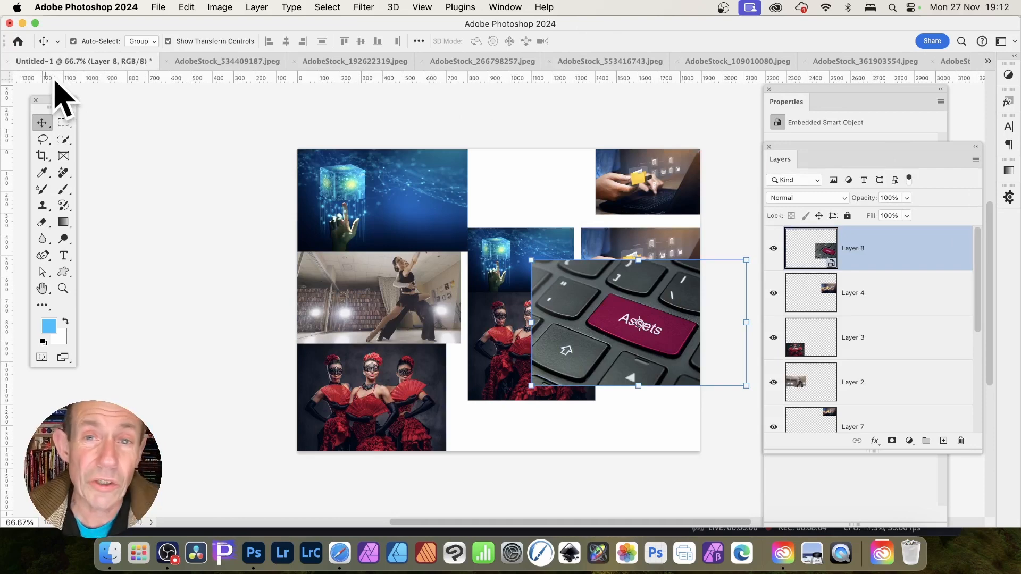
pyautogui.click(158, 7)
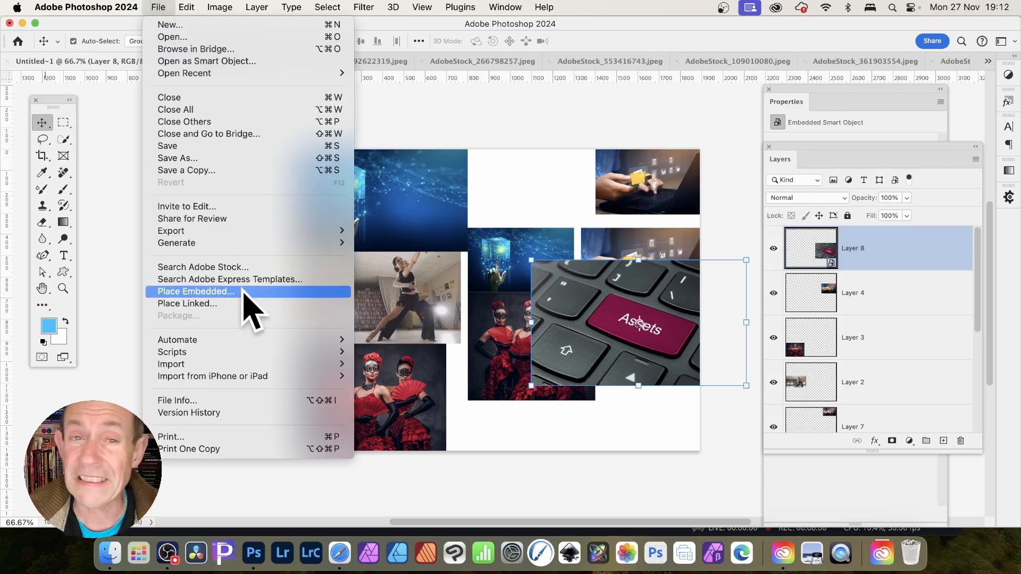
pyautogui.click(795, 296)
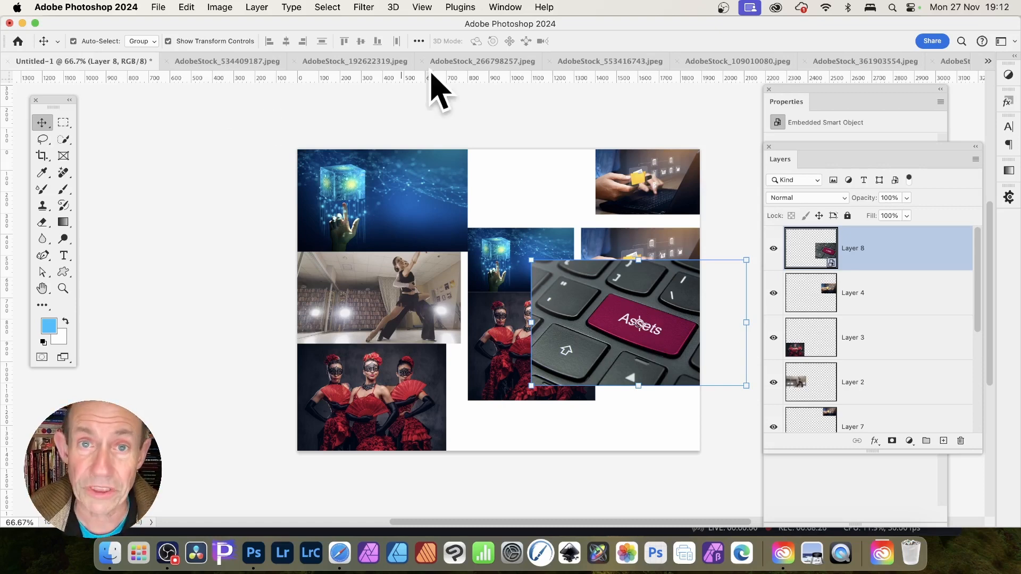
# - Show the Libraries panel and add the masked dancers photo from AdobeStock_266798257.jpeg to the FREE ADOBE STOCK 3 library as a graphic
pyautogui.click(505, 7)
pyautogui.click(524, 291)
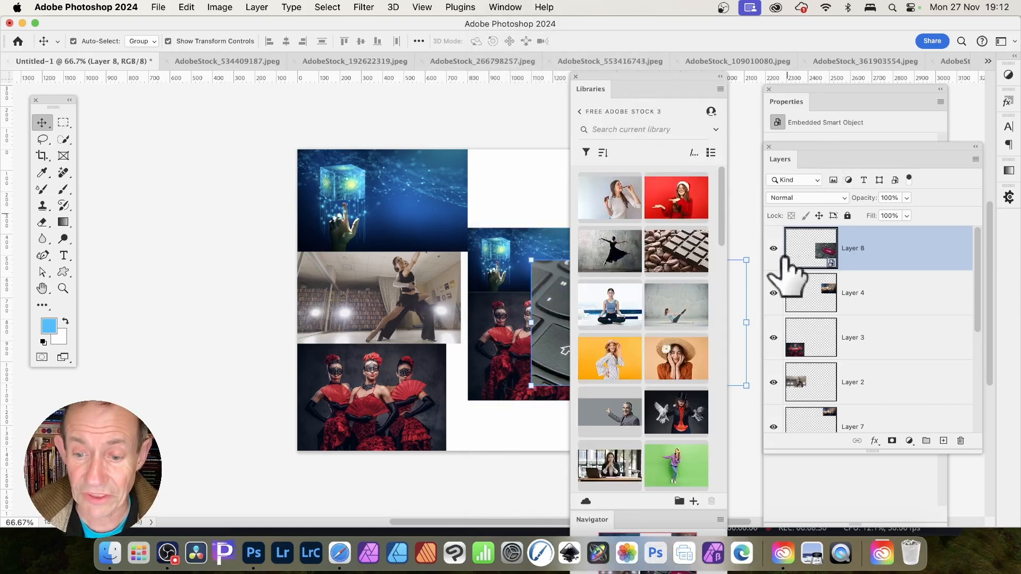
pyautogui.click(468, 62)
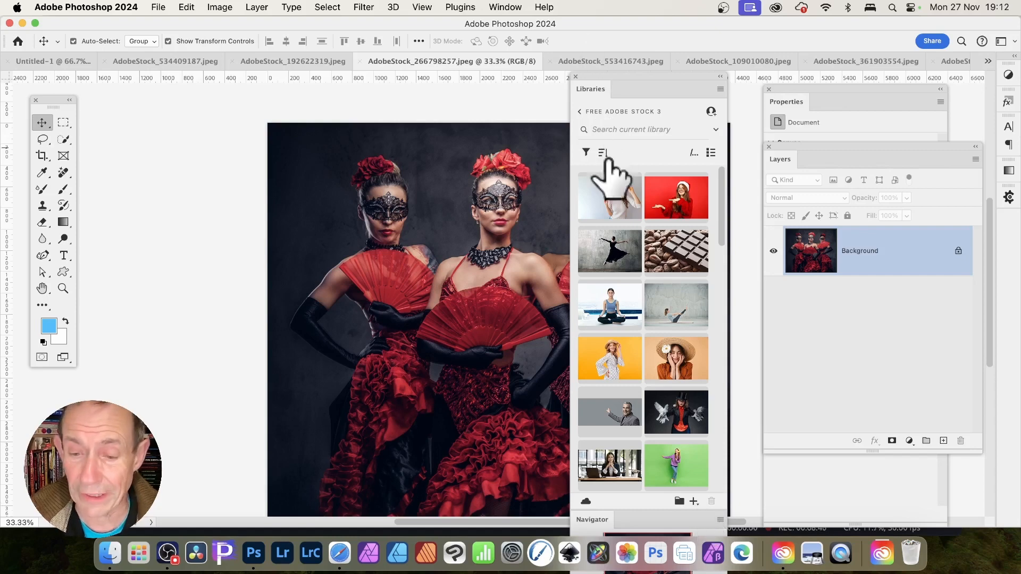
pyautogui.click(693, 500)
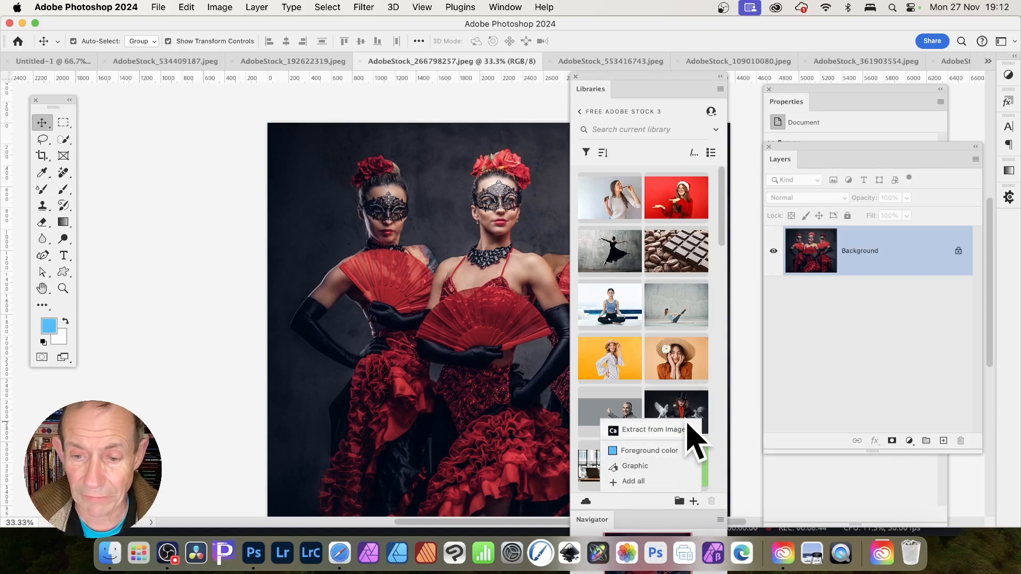
pyautogui.click(641, 466)
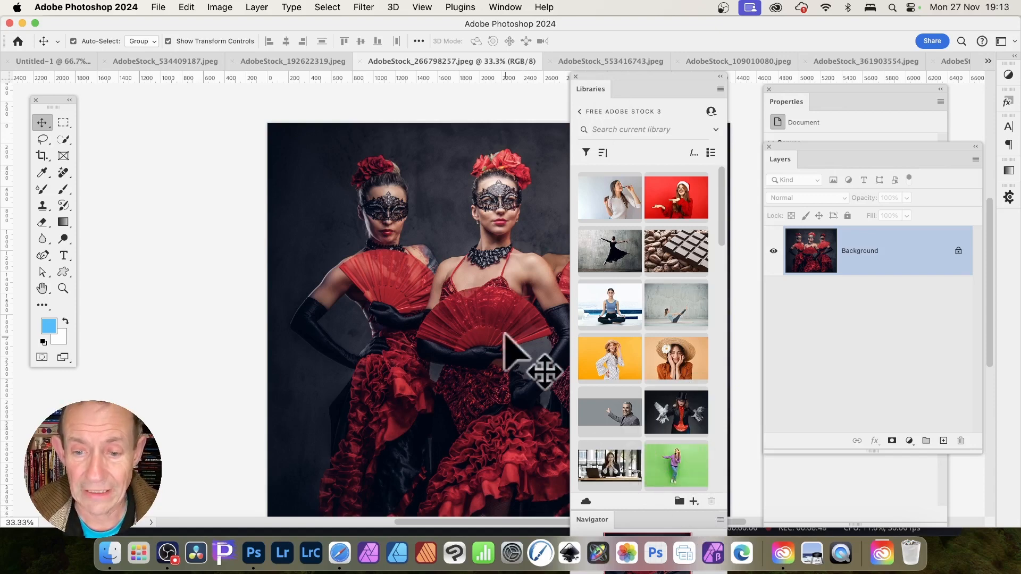
# - Place the library's masked dancers graphic in Untitled-1, scale it to about 550 px wide, and move it along the canvas's top edge
pyautogui.scroll(-2, 638, 356)
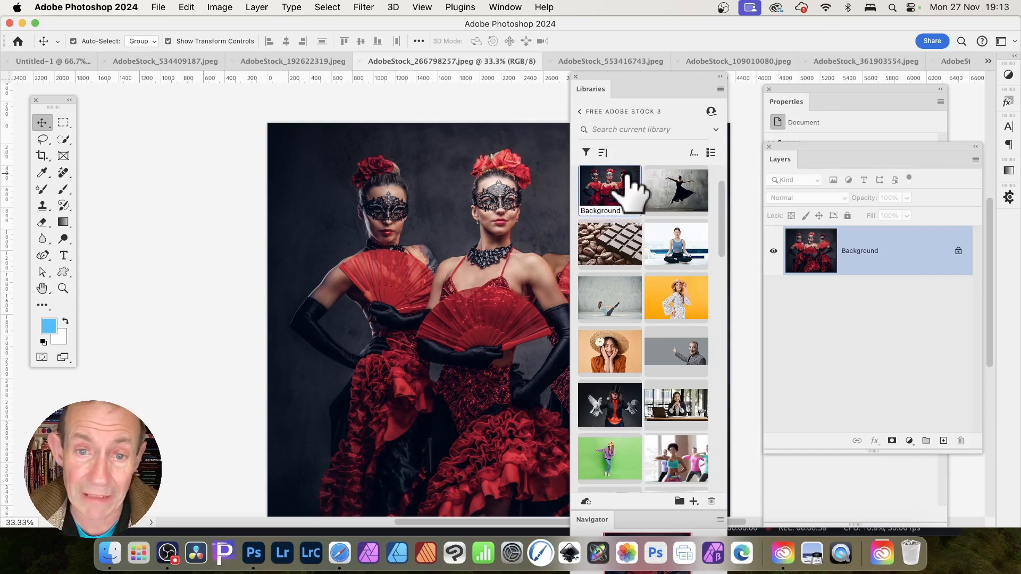
pyautogui.click(53, 60)
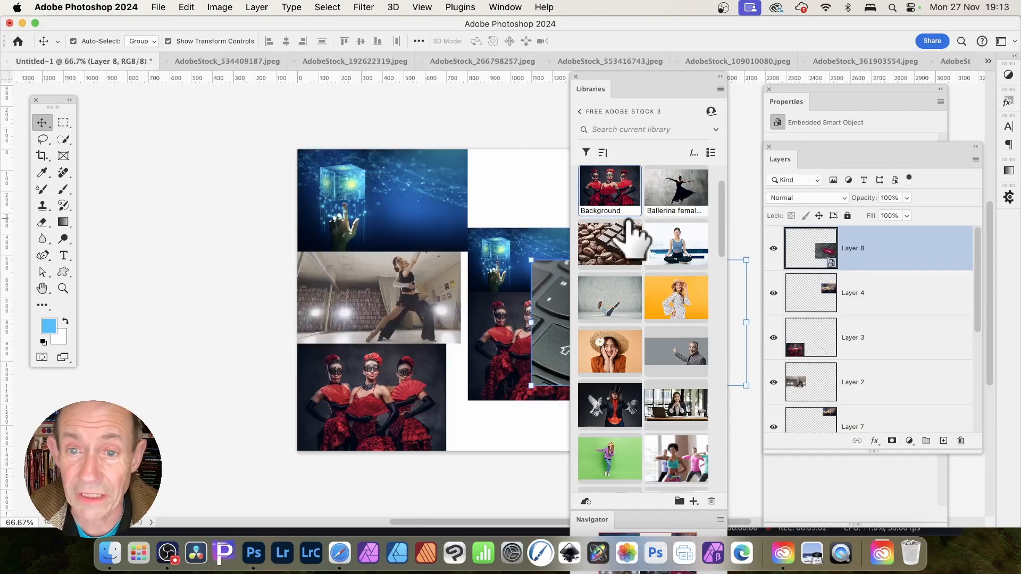
pyautogui.moveTo(618, 193); pyautogui.dragTo(391, 214)
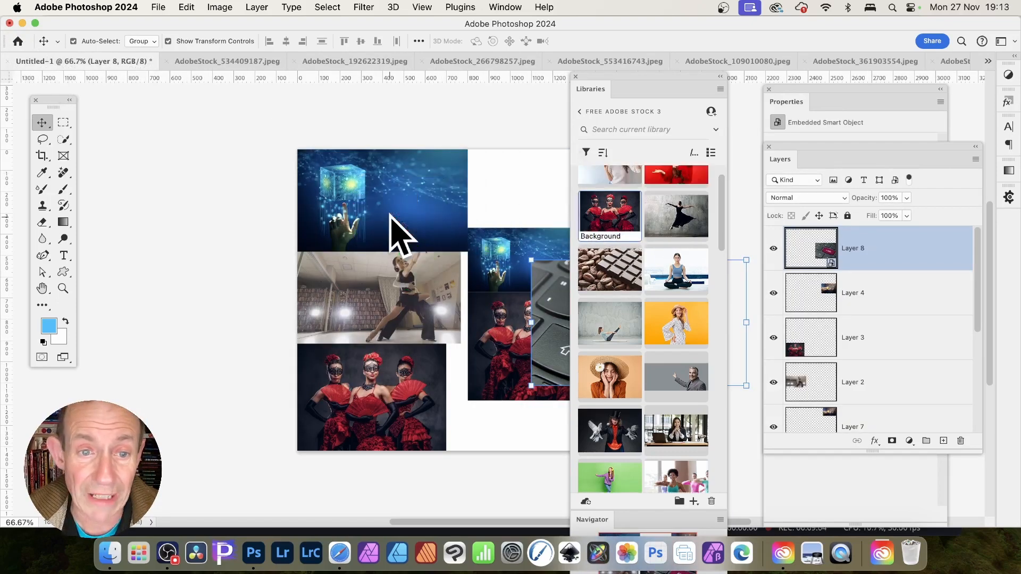
pyautogui.moveTo(497, 217); pyautogui.dragTo(432, 229)
pyautogui.moveTo(151, 145); pyautogui.dragTo(366, 314)
pyautogui.moveTo(433, 410); pyautogui.dragTo(468, 183)
pyautogui.moveTo(535, 278); pyautogui.dragTo(505, 247)
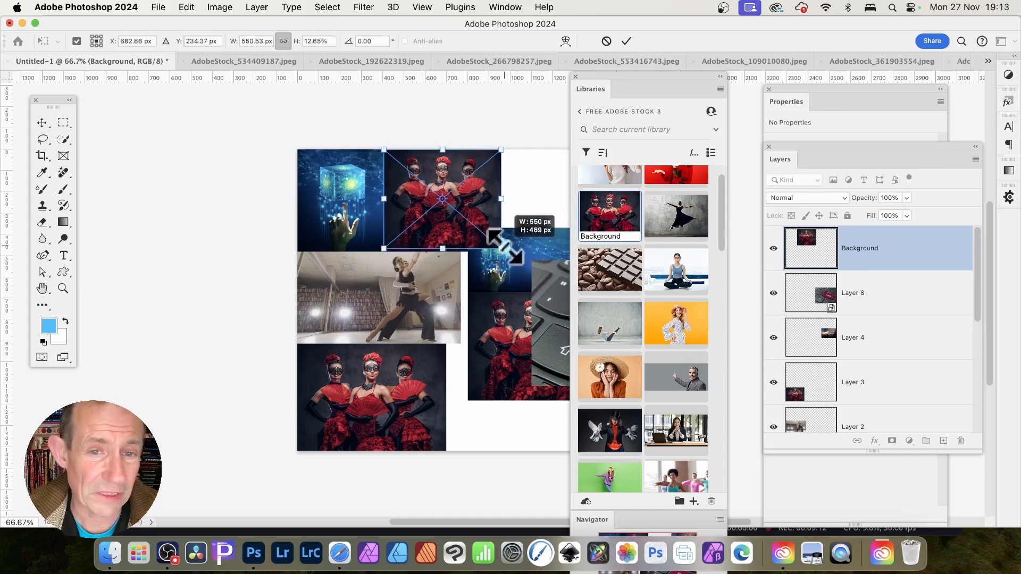
pyautogui.moveTo(512, 209); pyautogui.dragTo(532, 198)
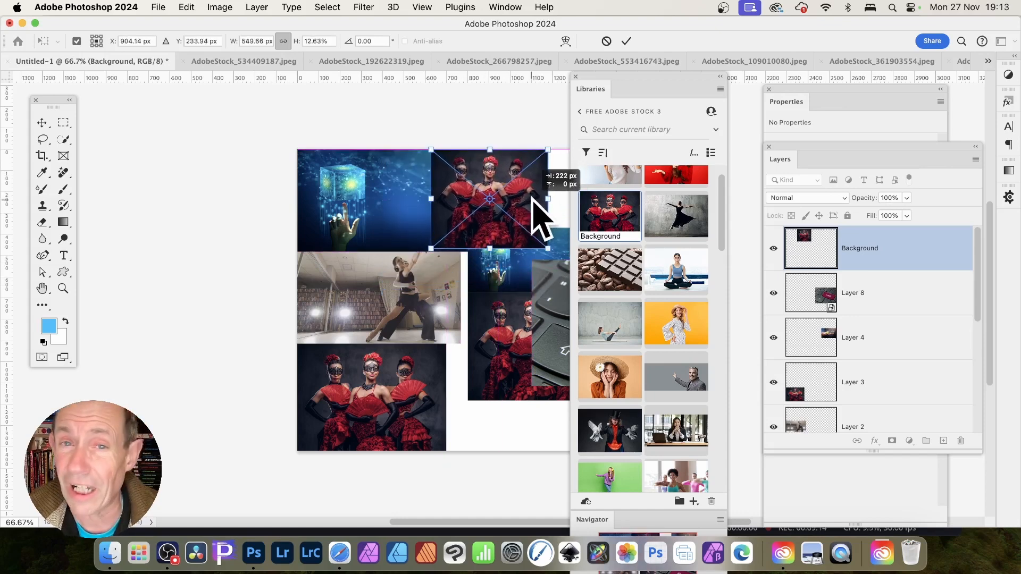